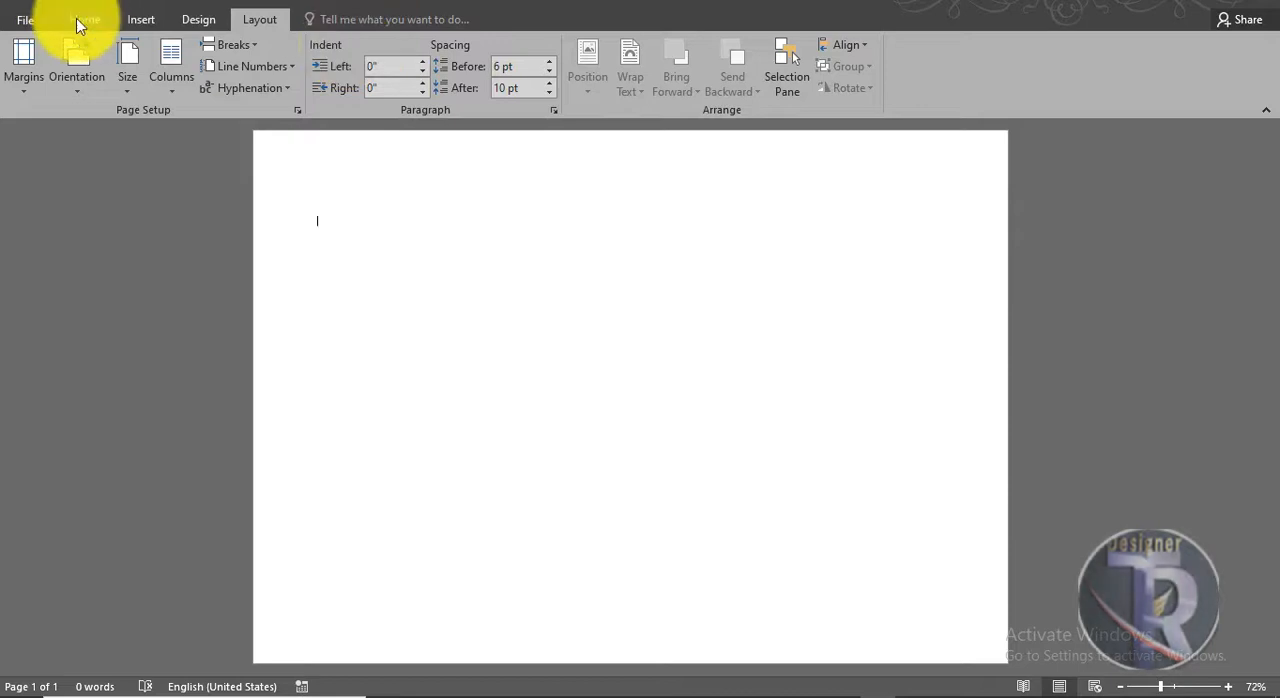
{"action": "left_click", "coordinate": [77, 18]}
{"action": "left_click", "coordinate": [140, 20]}
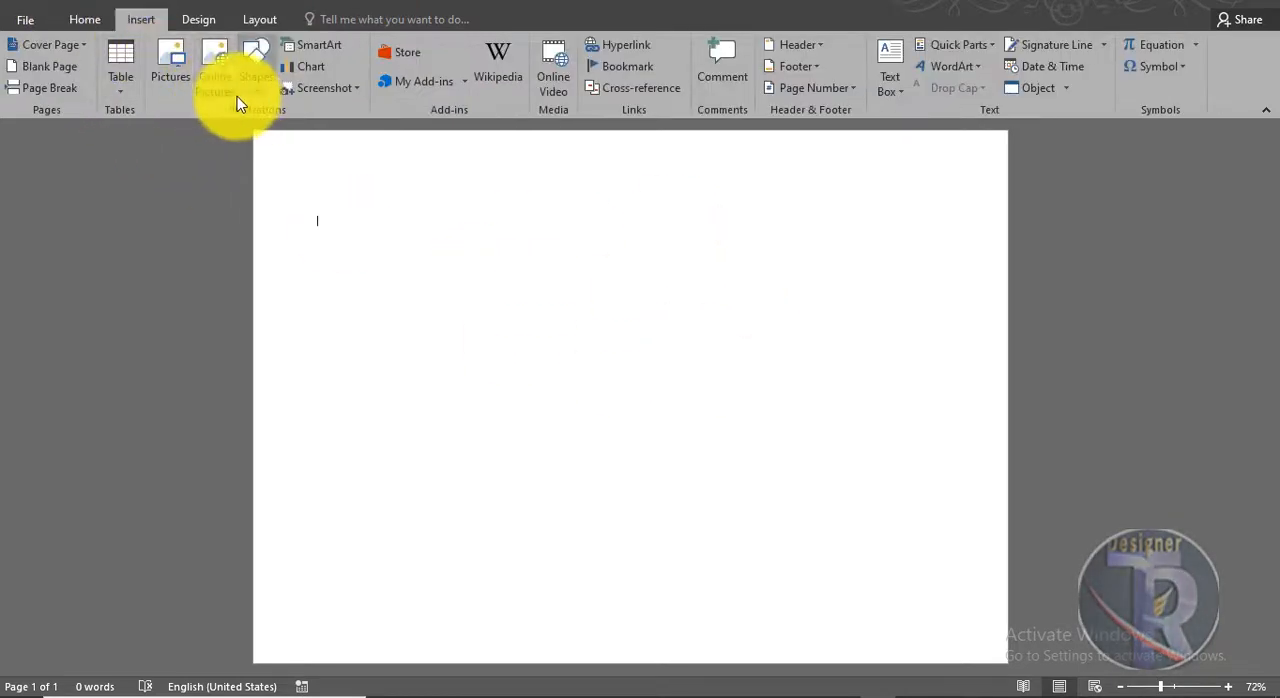
{"action": "left_click", "coordinate": [218, 82]}
{"action": "left_click", "coordinate": [958, 186]}
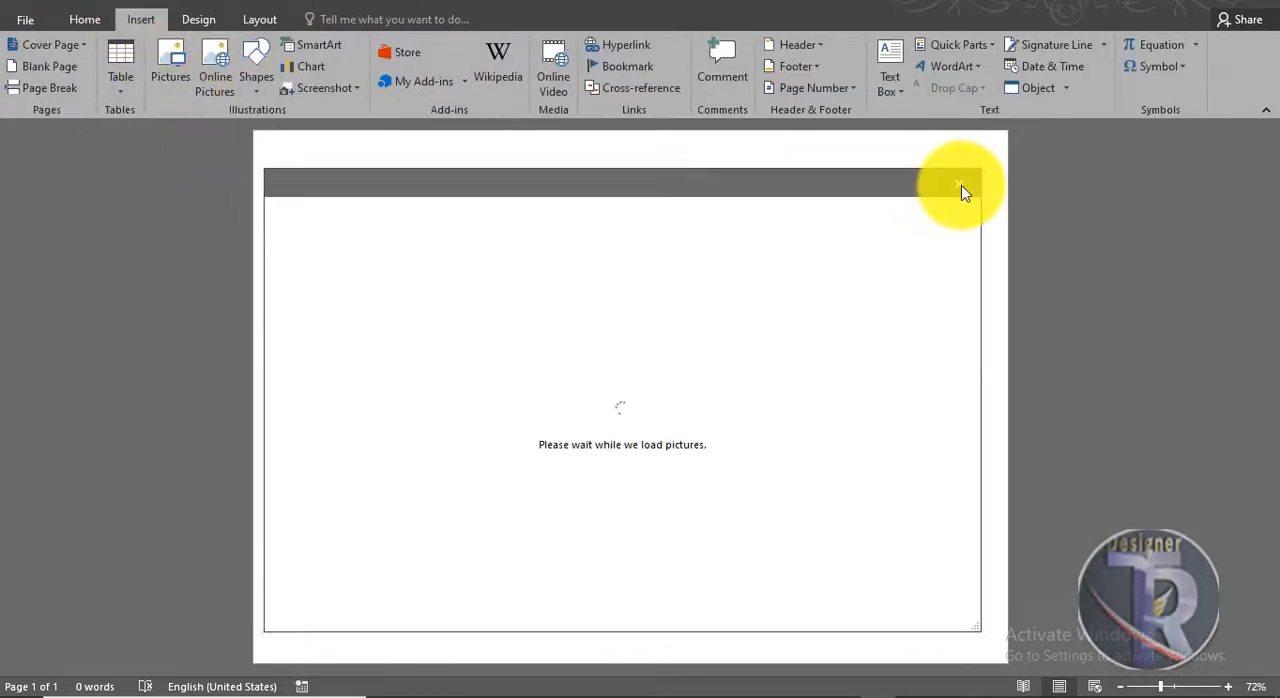
Step: Draw a freeform right triangle in the page's upper-left corner and enlarge it to about 5.36" high by 4.65" wide
{"action": "left_click", "coordinate": [258, 82]}
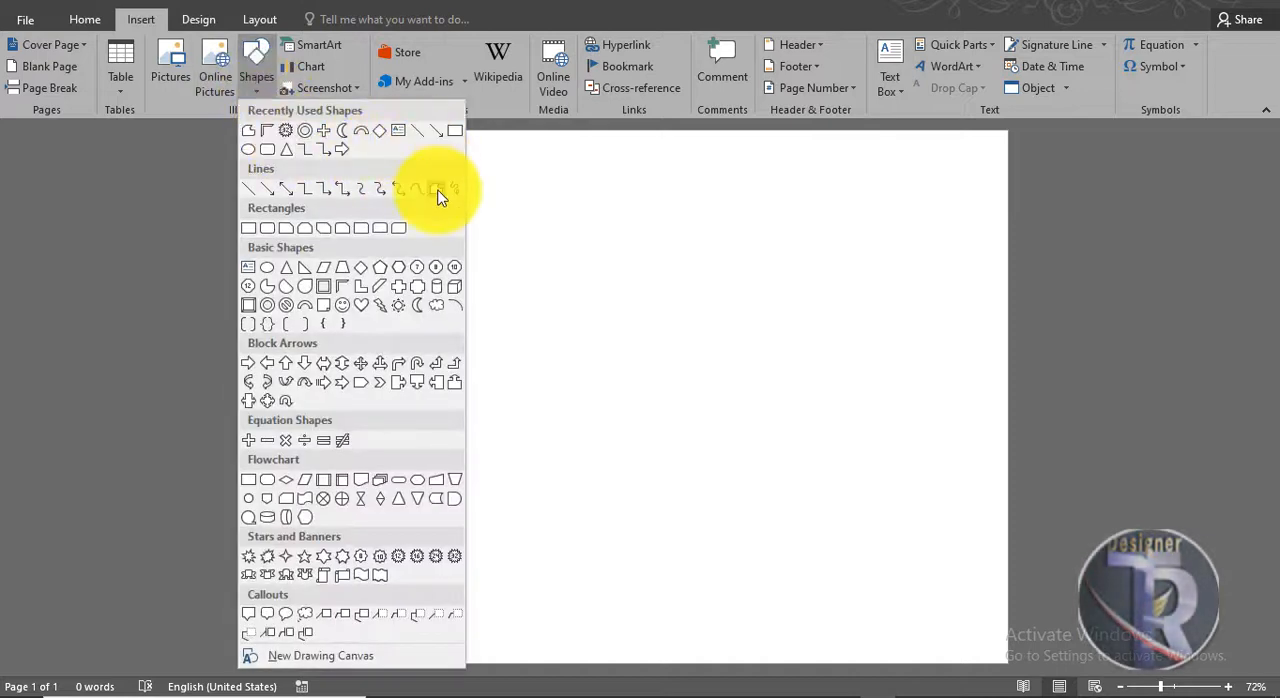
{"action": "left_click", "coordinate": [440, 189]}
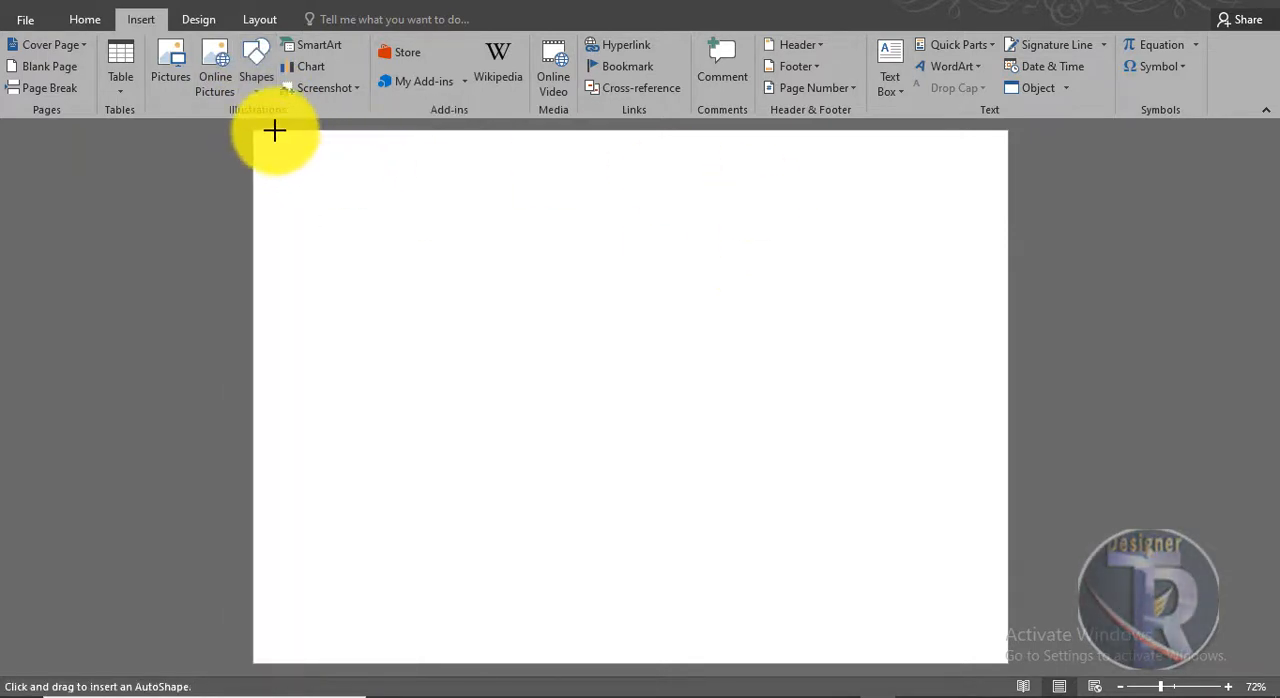
{"action": "mouse_move", "coordinate": [274, 130]}
{"action": "left_mouse_down"}
{"action": "mouse_move", "coordinate": [457, 143]}
{"action": "mouse_move", "coordinate": [481, 132]}
{"action": "mouse_move", "coordinate": [394, 283]}
{"action": "mouse_move", "coordinate": [276, 430]}
{"action": "mouse_move", "coordinate": [273, 131]}
{"action": "left_mouse_up"}
{"action": "mouse_move", "coordinate": [348, 212]}
{"action": "left_mouse_down"}
{"action": "mouse_move", "coordinate": [314, 206]}
{"action": "mouse_move", "coordinate": [329, 197]}
{"action": "left_mouse_up"}
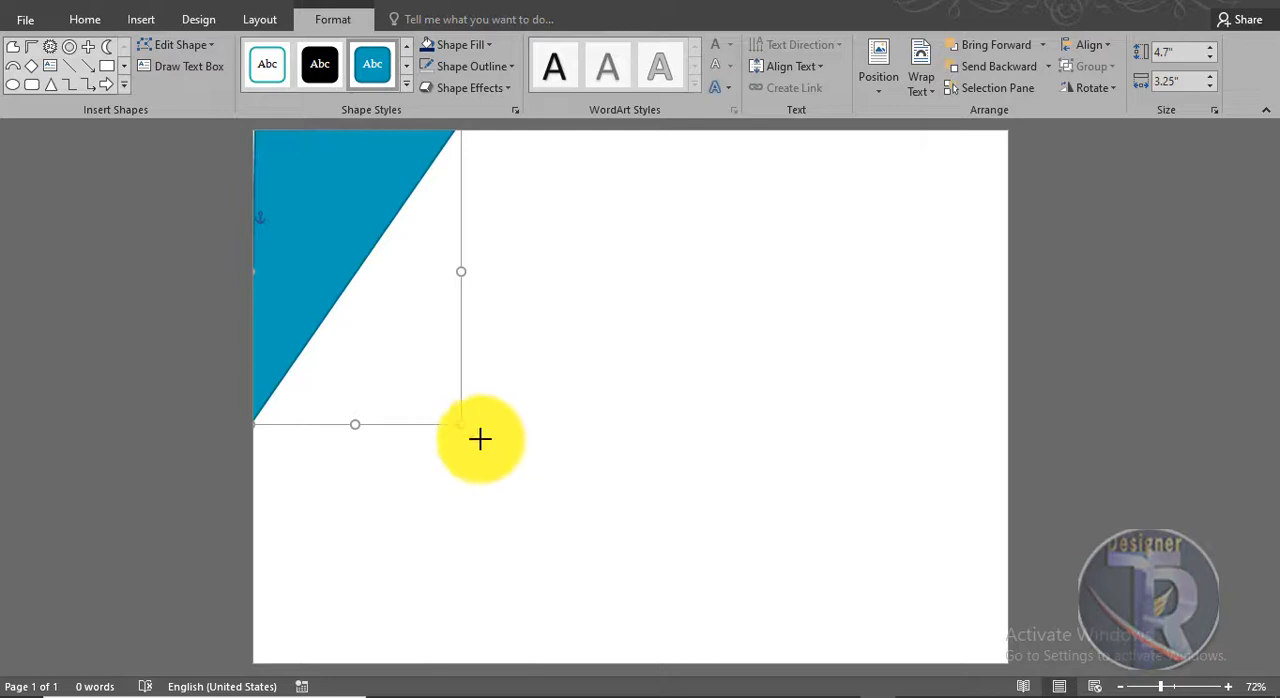
{"action": "left_click_drag", "start_coordinate": [480, 438], "coordinate": [550, 462]}
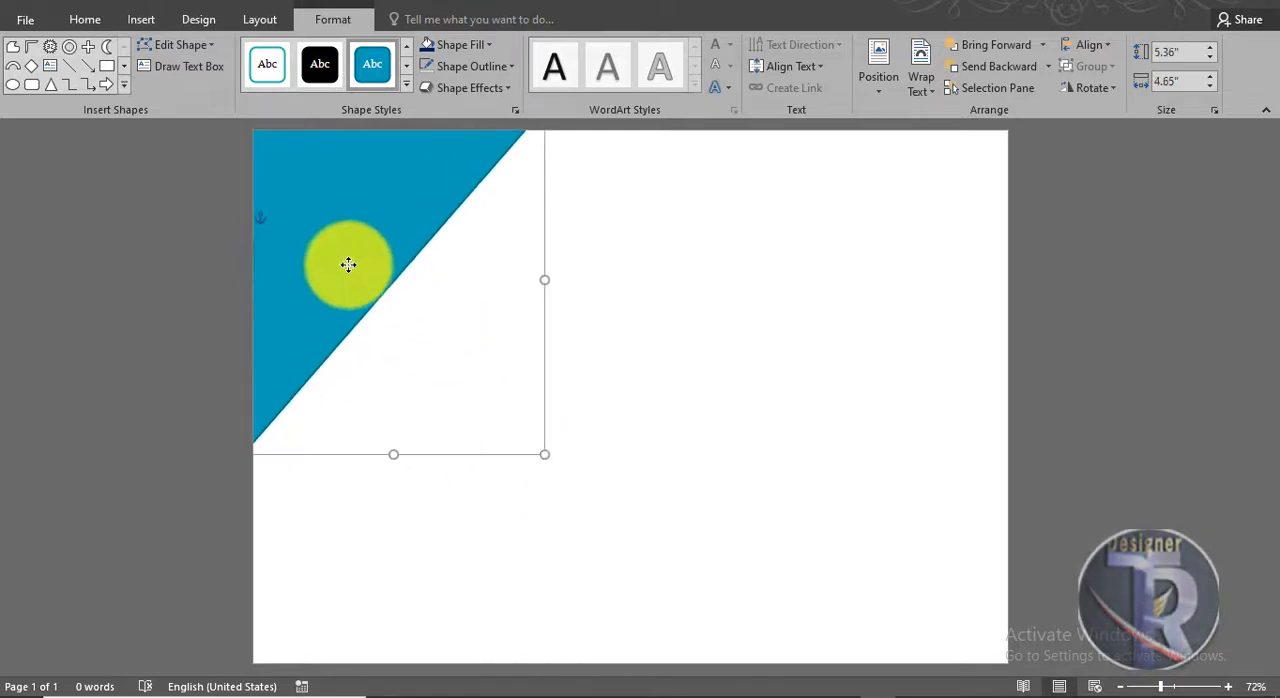
{"action": "left_click", "coordinate": [914, 486]}
Step: Duplicate the corner triangle below the original and rotate the copy by 180 degrees
{"action": "left_click", "coordinate": [387, 252]}
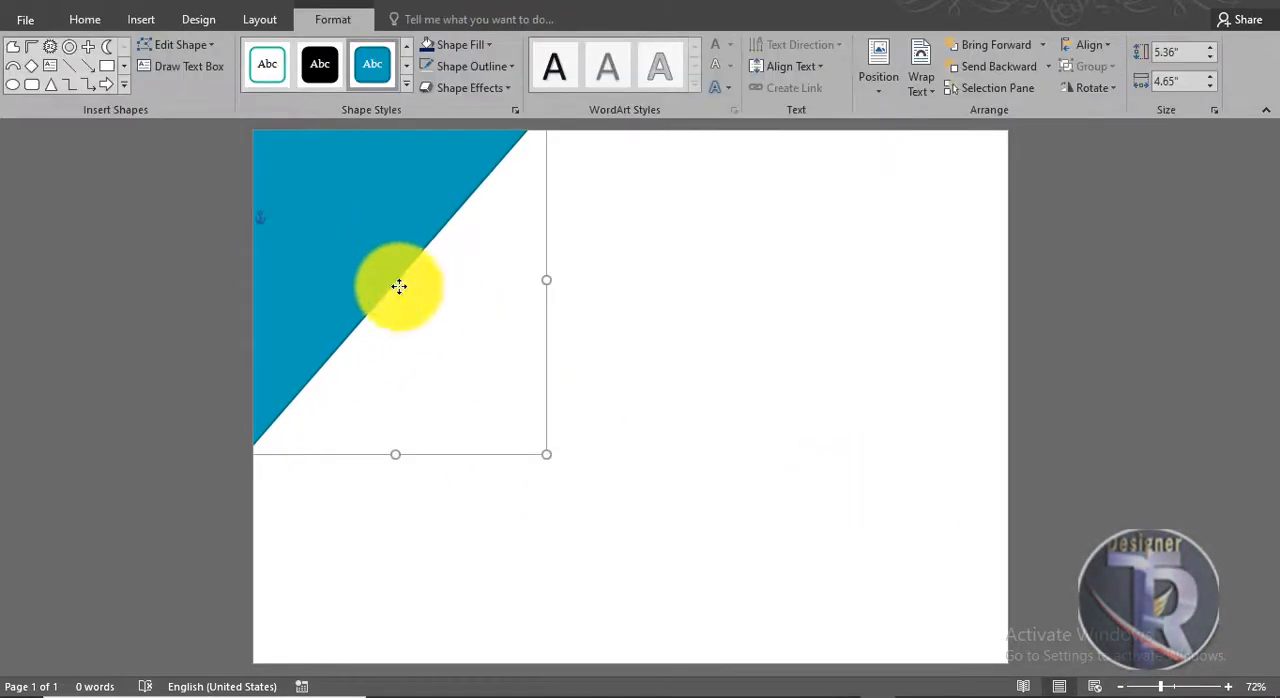
{"action": "left_click_drag", "start_coordinate": [397, 286], "coordinate": [467, 400]}
{"action": "left_click", "coordinate": [437, 380]}
{"action": "left_click_drag", "start_coordinate": [440, 252], "coordinate": [446, 571]}
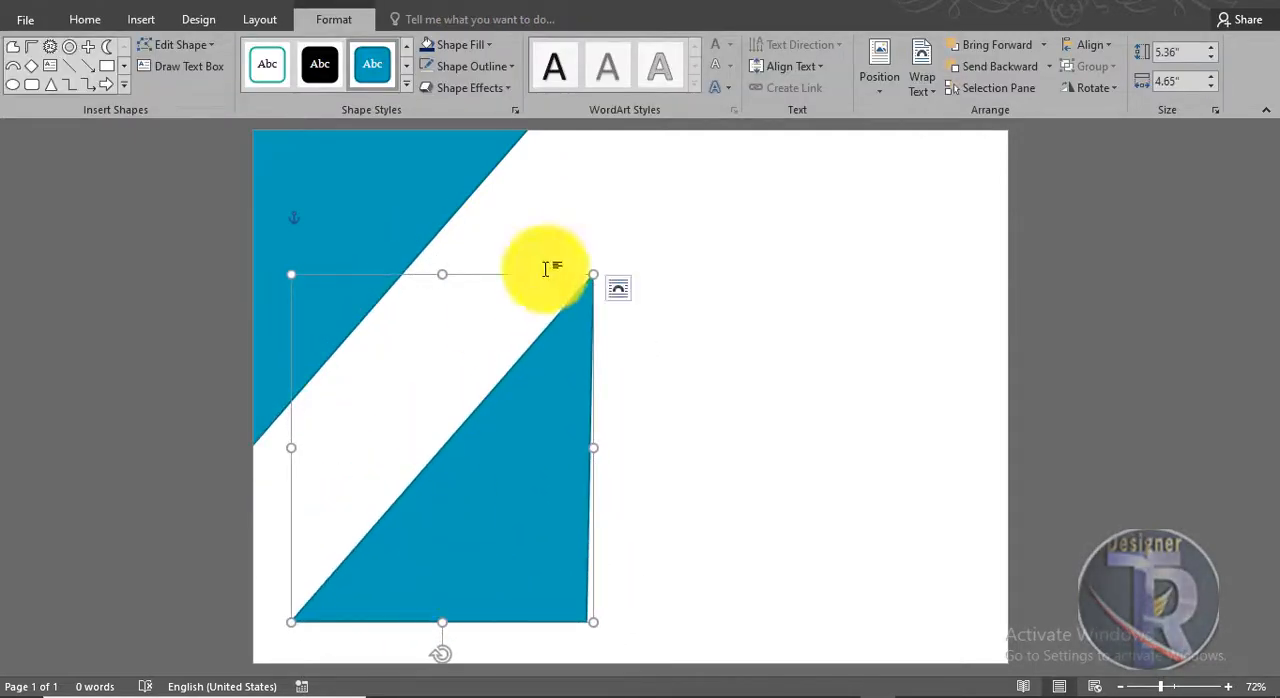
Step: Flip the copied triangle horizontally, move it into the page's lower-left corner and enlarge it to about 6.28" by 5.14"
{"action": "left_click", "coordinate": [1094, 87]}
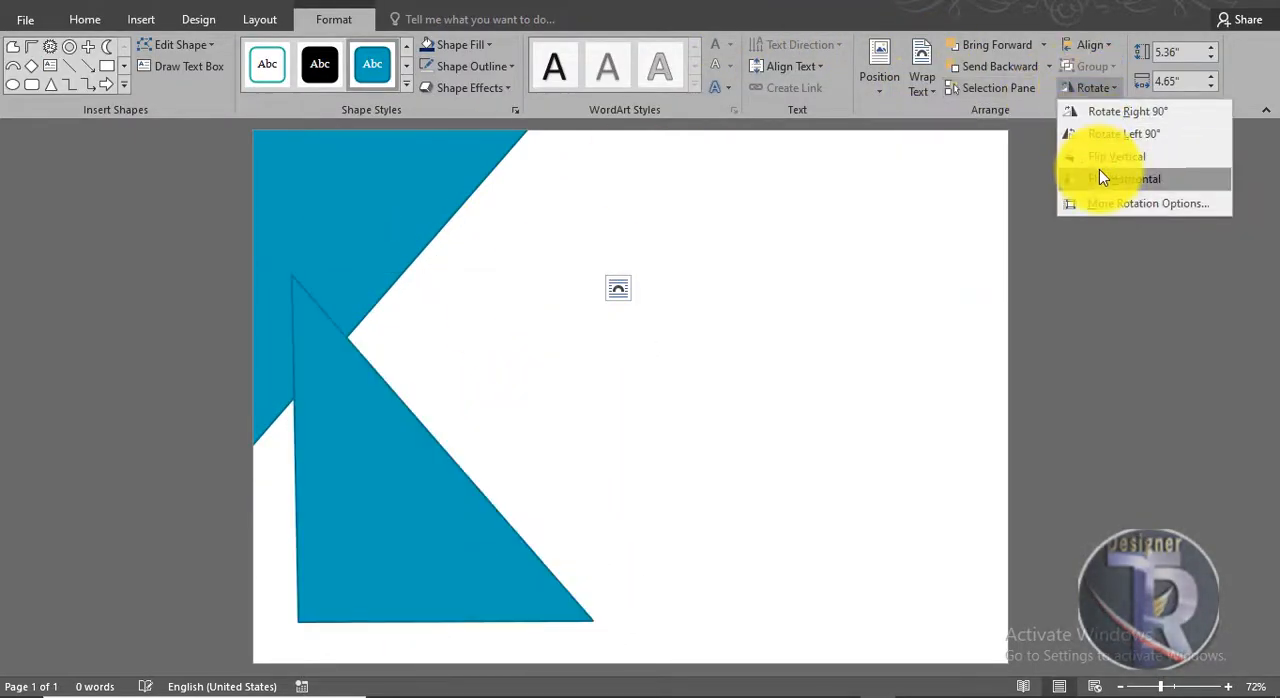
{"action": "left_click", "coordinate": [1100, 171]}
{"action": "left_click_drag", "start_coordinate": [382, 548], "coordinate": [303, 537]}
{"action": "left_click_drag", "start_coordinate": [514, 619], "coordinate": [538, 679]}
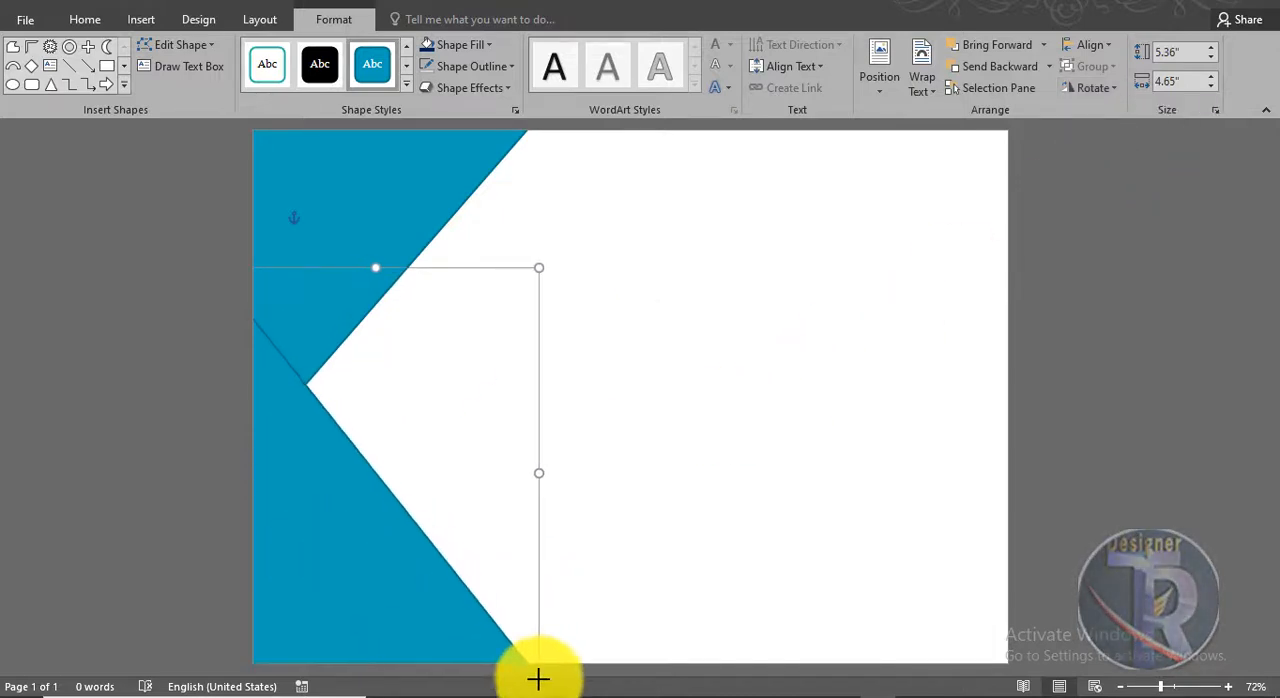
Step: Enlarge the upper triangle to about 5.77" high by 5.32" wide and move it back against the page's upper-left corner
{"action": "left_click", "coordinate": [360, 300]}
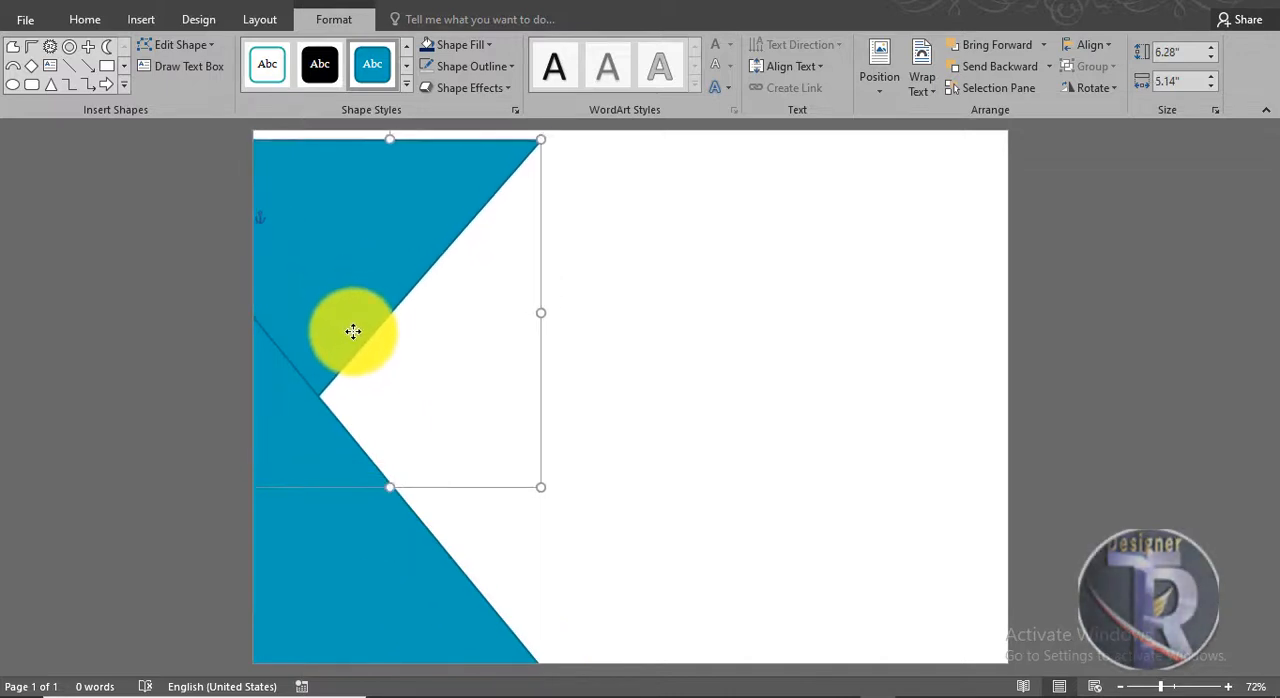
{"action": "left_click_drag", "start_coordinate": [540, 487], "coordinate": [584, 513]}
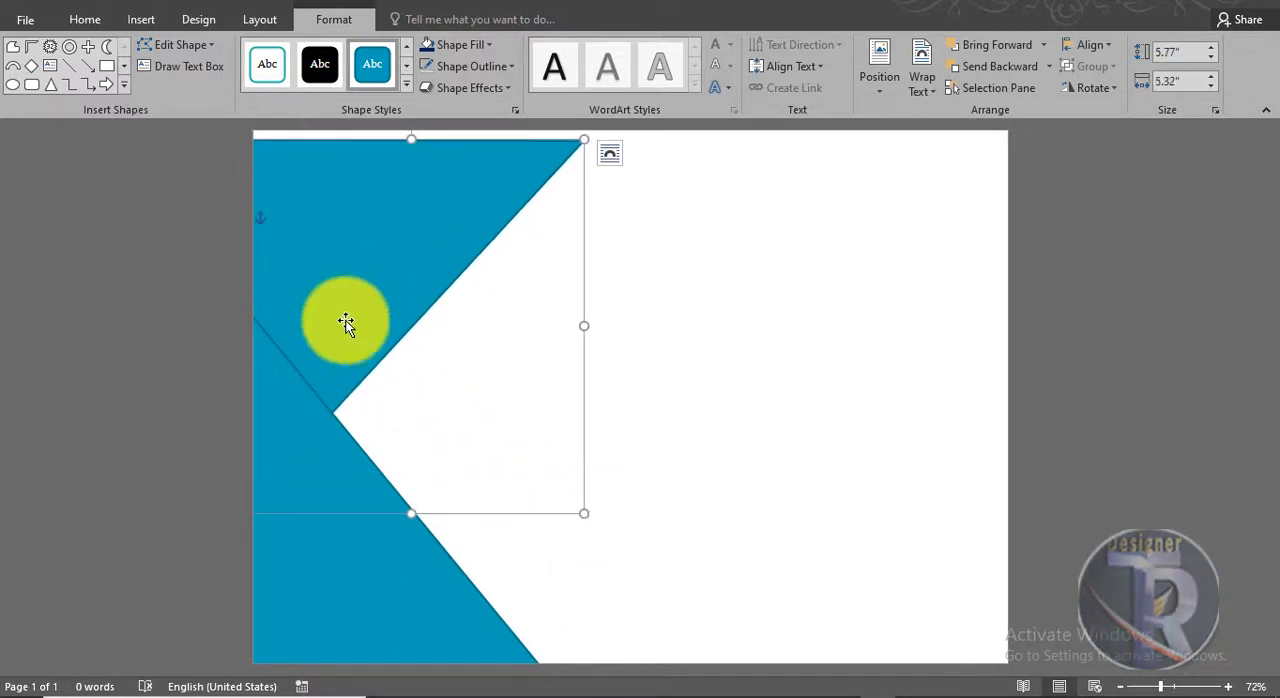
{"action": "left_click_drag", "start_coordinate": [345, 322], "coordinate": [349, 267]}
Step: Reposition the lower triangle and resize it to about 6.07" high by 5.45" wide
{"action": "left_click", "coordinate": [370, 476]}
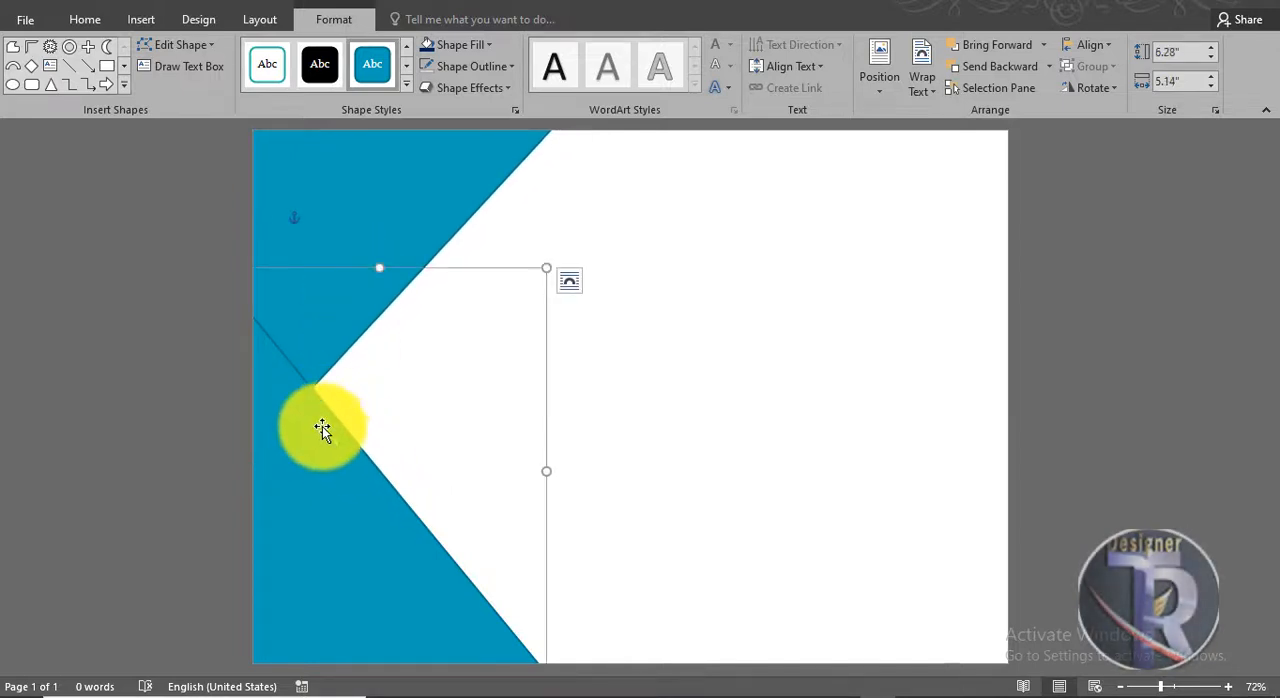
{"action": "left_click_drag", "start_coordinate": [312, 386], "coordinate": [322, 402]}
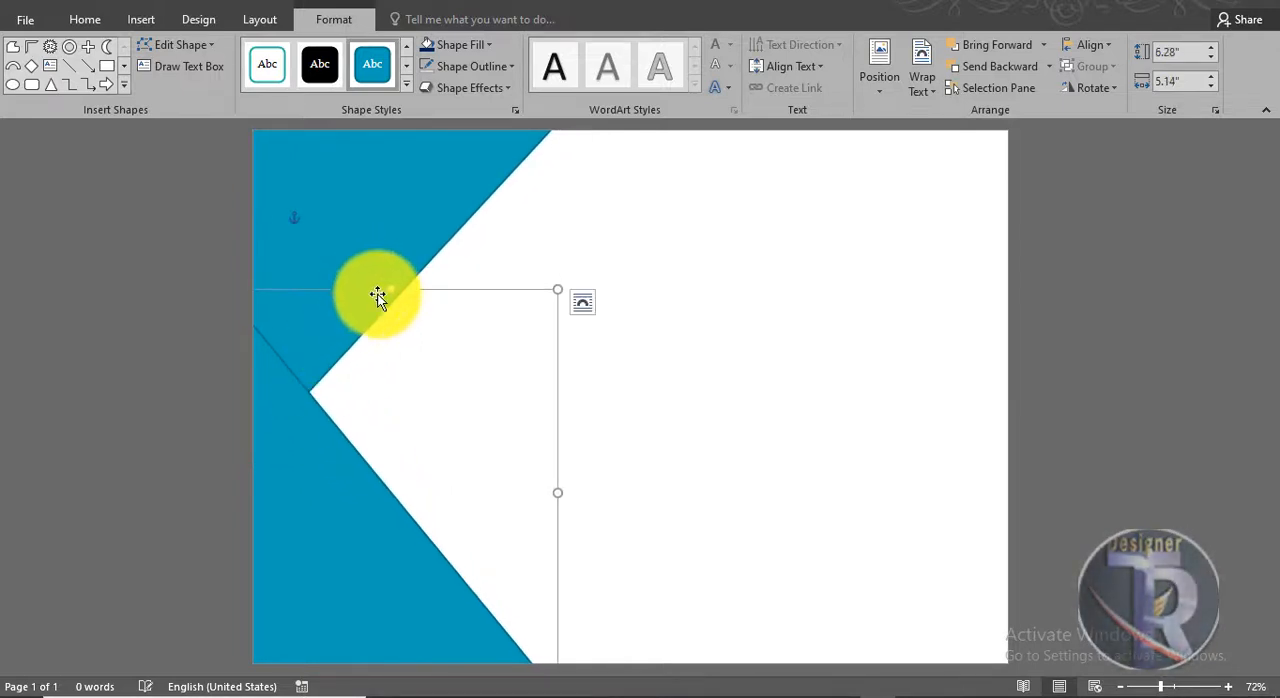
{"action": "left_click_drag", "start_coordinate": [391, 291], "coordinate": [391, 303]}
{"action": "left_click_drag", "start_coordinate": [557, 498], "coordinate": [577, 499]}
{"action": "left_click", "coordinate": [668, 515]}
Step: Shift the upper triangle slightly and nudge the lower one up and inward so their slanted edges meet in an inward-pointing notch
{"action": "left_click", "coordinate": [417, 257]}
{"action": "left_click_drag", "start_coordinate": [417, 257], "coordinate": [408, 286]}
{"action": "left_click", "coordinate": [771, 389]}
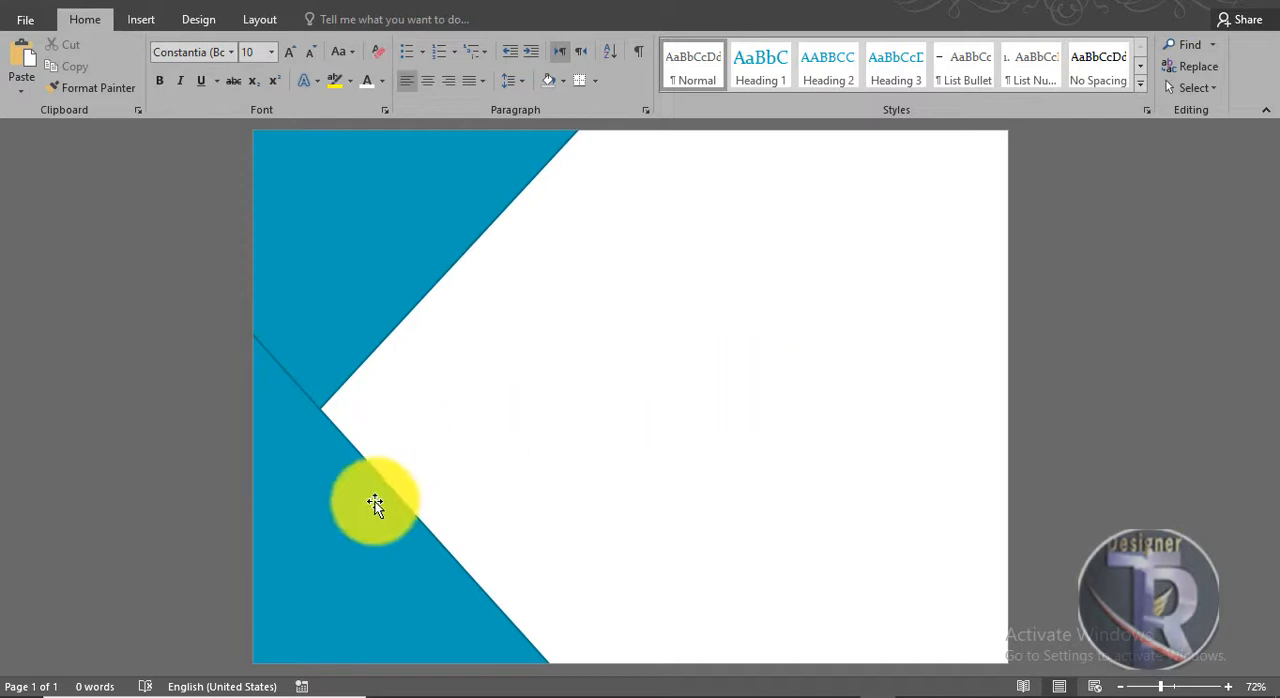
{"action": "left_click_drag", "start_coordinate": [374, 503], "coordinate": [382, 490]}
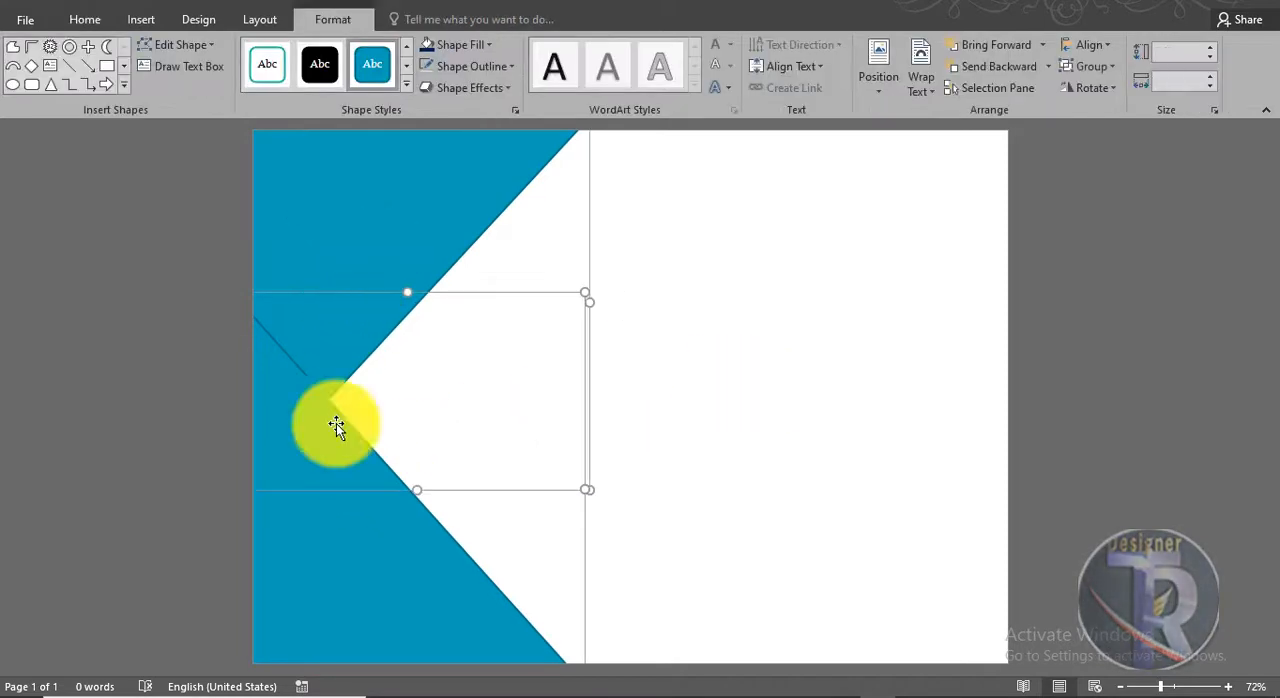
{"action": "right_click", "coordinate": [334, 463]}
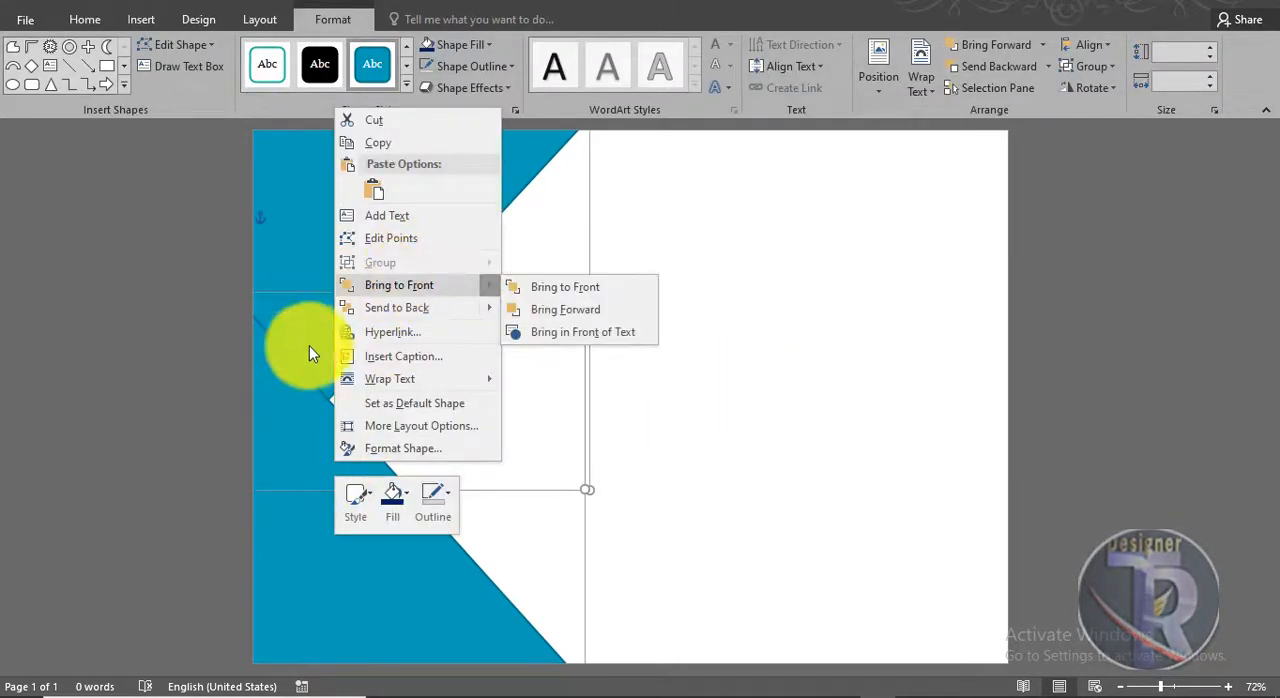
{"action": "left_click", "coordinate": [284, 371]}
{"action": "right_click", "coordinate": [285, 372]}
{"action": "left_click", "coordinate": [307, 522]}
{"action": "left_click", "coordinate": [285, 240]}
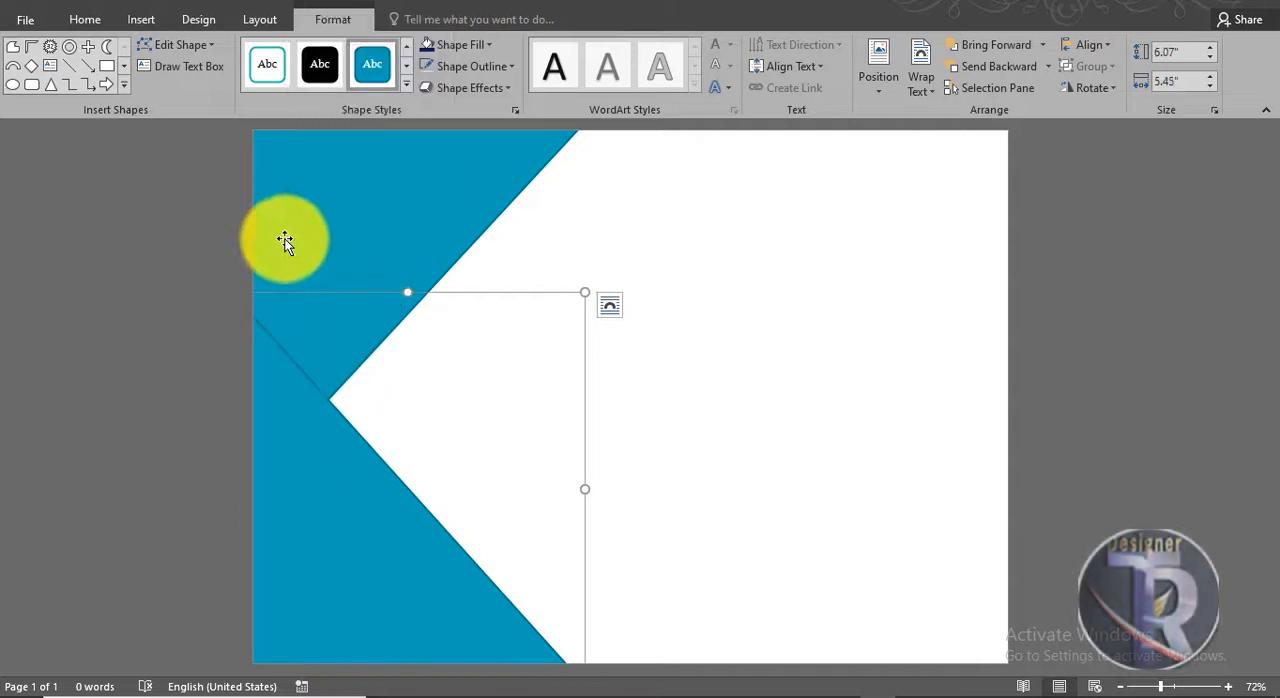
Step: Group the upper and lower triangles
{"action": "left_click", "coordinate": [651, 397]}
{"action": "left_click", "coordinate": [431, 205], "text": "shift"}
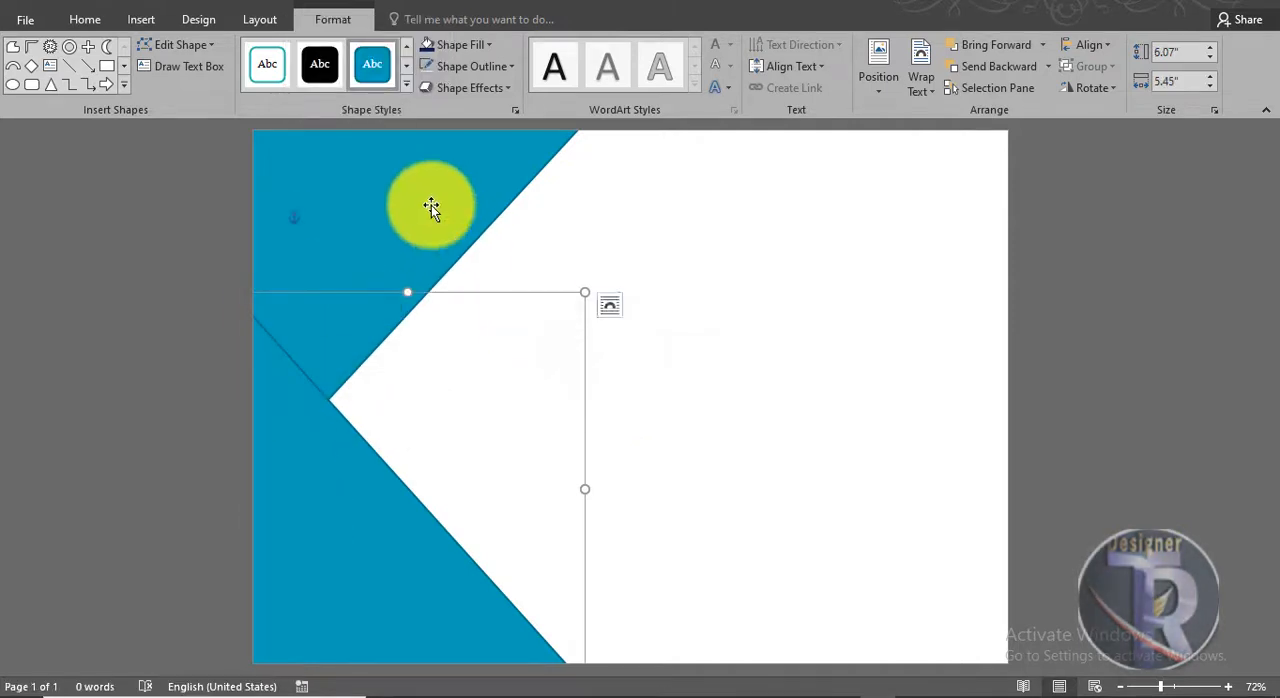
{"action": "right_click", "coordinate": [427, 212]}
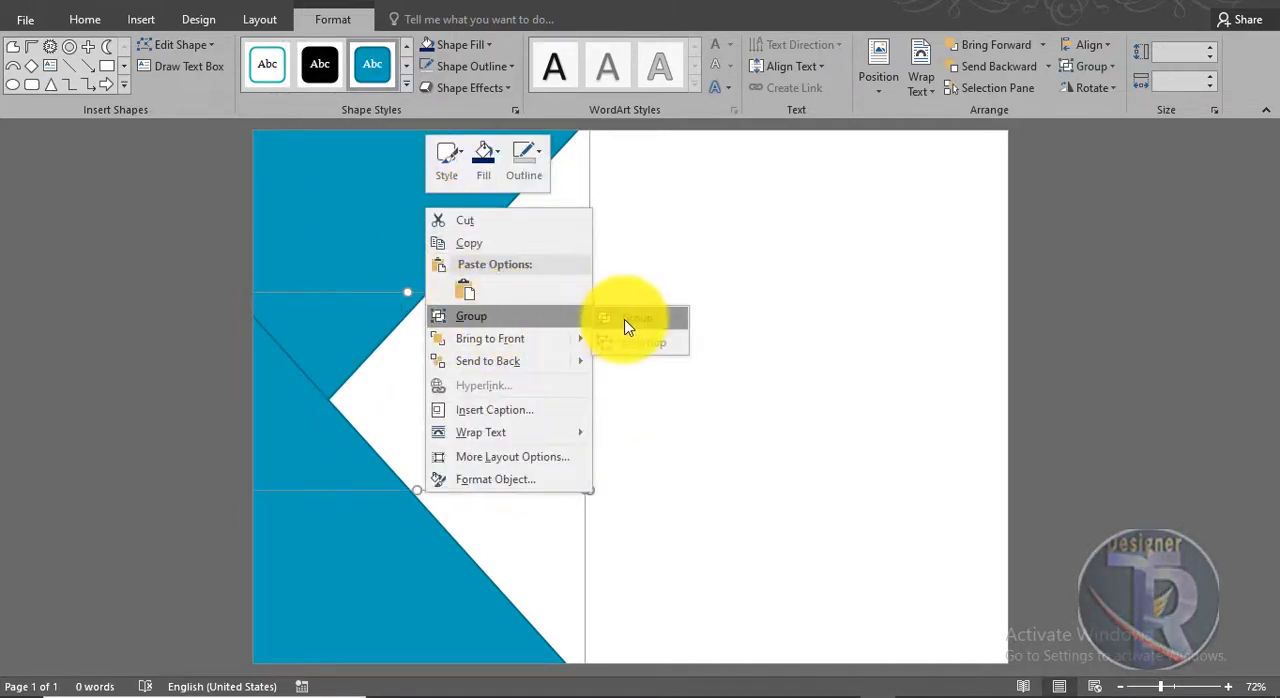
{"action": "left_click", "coordinate": [627, 327]}
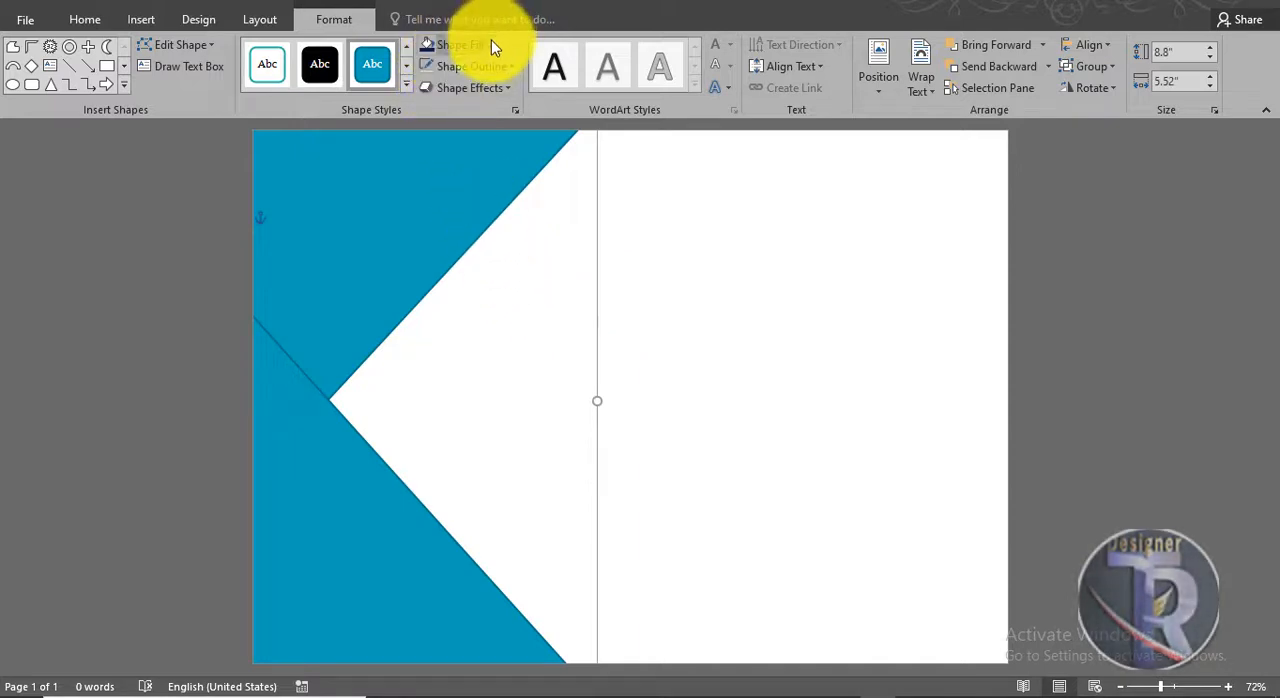
Step: Remove the outline from the grouped triangles
{"action": "left_click", "coordinate": [497, 67]}
{"action": "left_click", "coordinate": [514, 235]}
{"action": "left_click", "coordinate": [881, 342]}
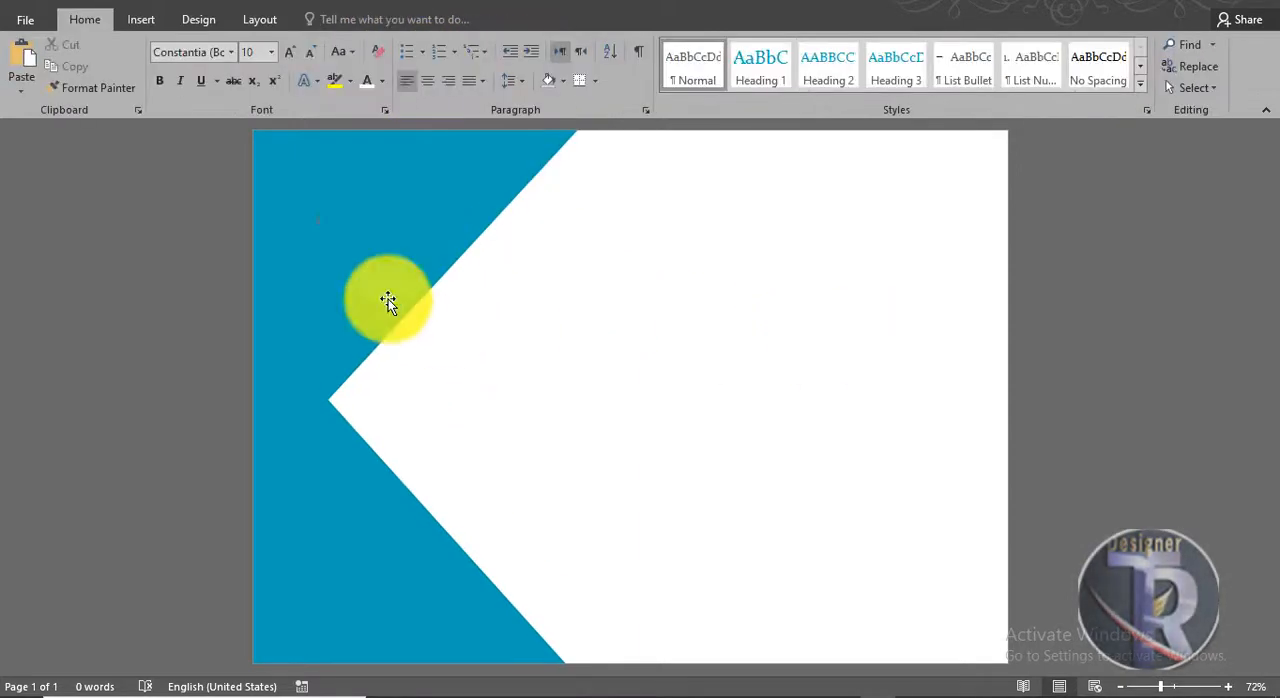
Step: Ungroup the two triangles
{"action": "left_click", "coordinate": [386, 300]}
{"action": "right_click", "coordinate": [388, 299]}
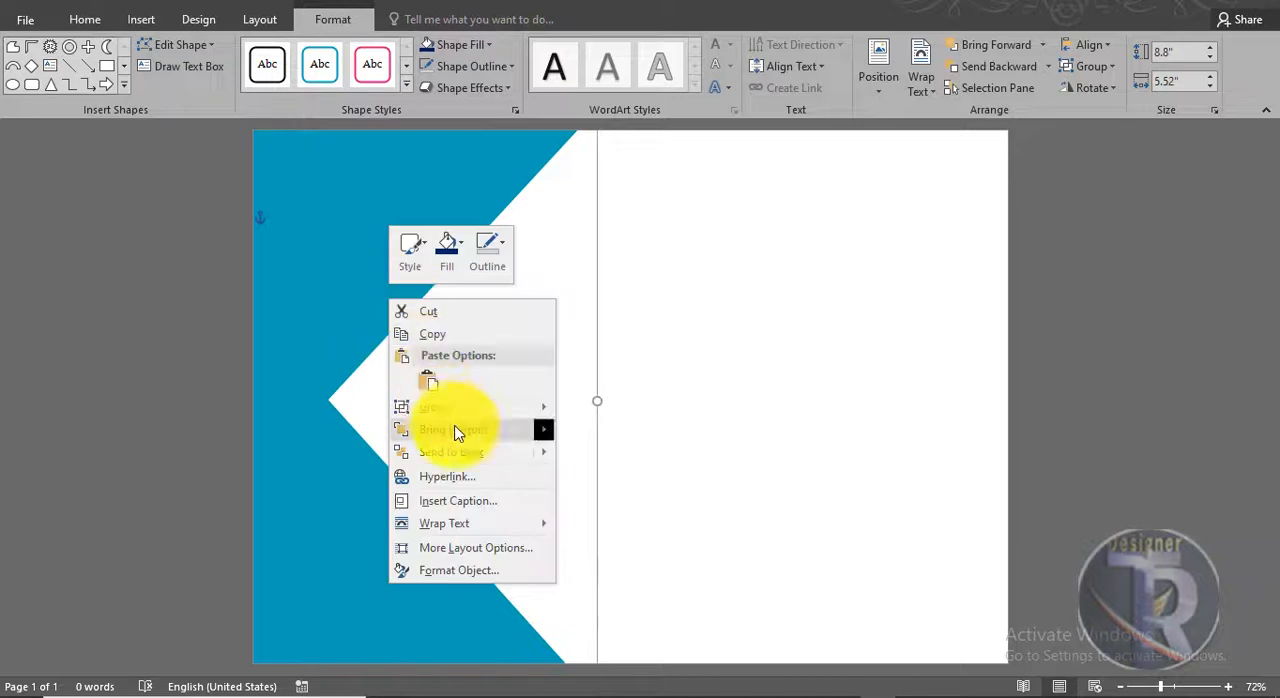
{"action": "left_click", "coordinate": [600, 438]}
{"action": "left_click", "coordinate": [714, 391]}
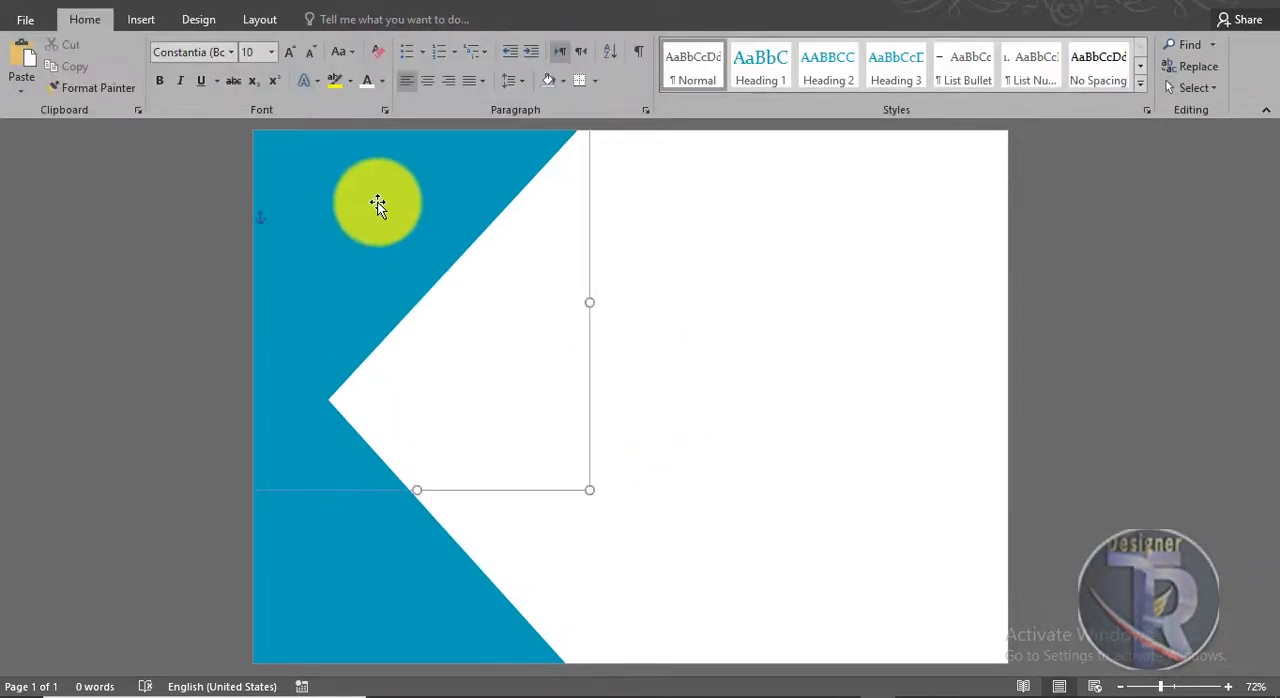
Step: Fill the upper triangle with standard Dark Blue and the lower triangle with a dark shade of the pale blue theme color
{"action": "left_click", "coordinate": [380, 206]}
{"action": "left_click", "coordinate": [458, 44]}
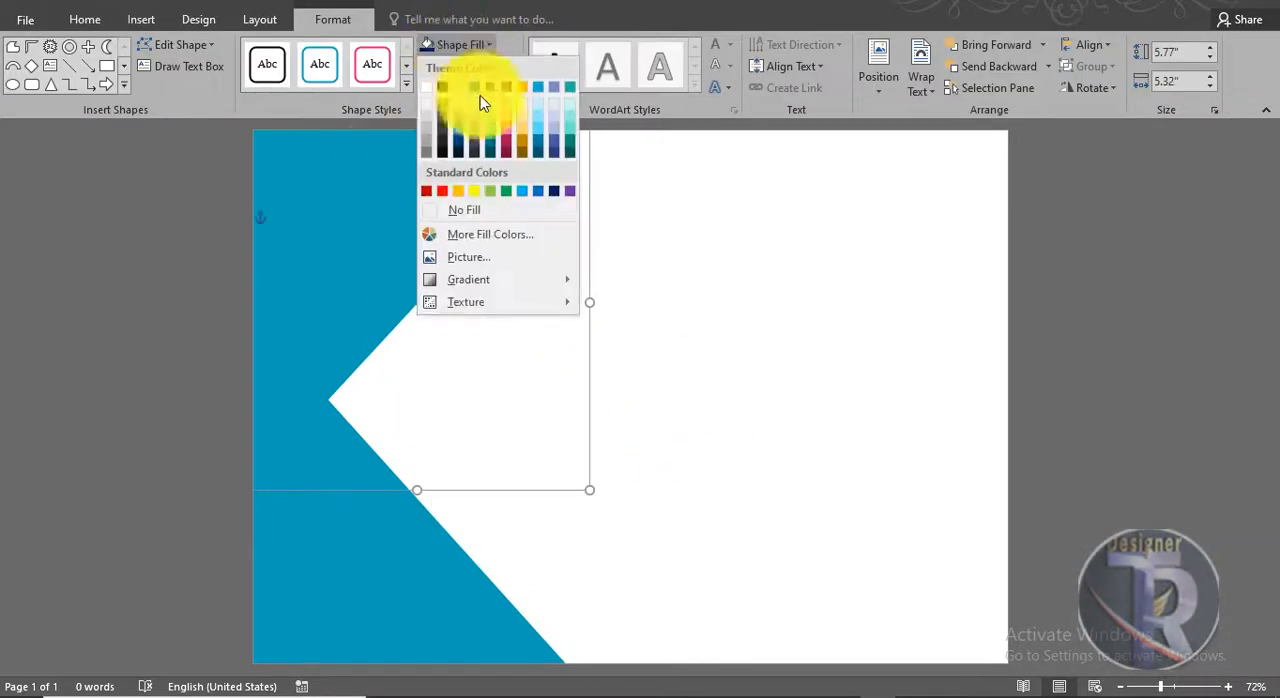
{"action": "left_click", "coordinate": [554, 191]}
{"action": "left_click", "coordinate": [318, 403]}
{"action": "left_click", "coordinate": [460, 44]}
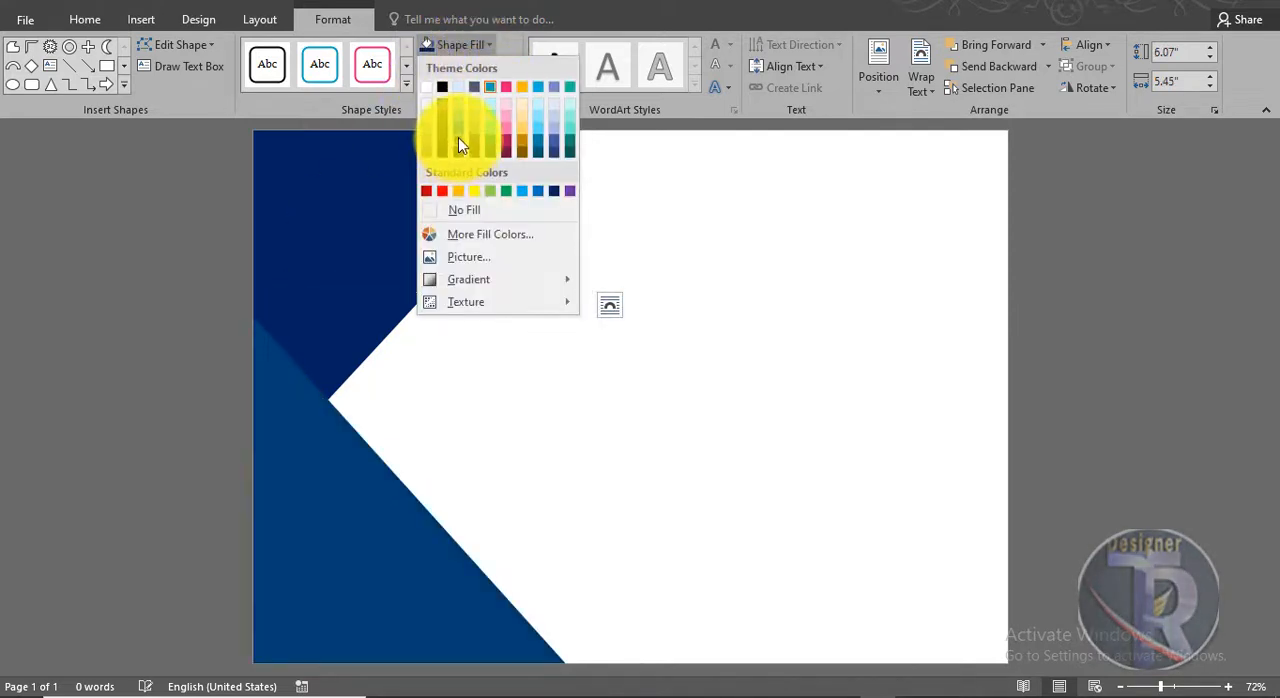
{"action": "left_click", "coordinate": [458, 137]}
Step: Select both recolored triangles and group them
{"action": "left_click", "coordinate": [356, 296]}
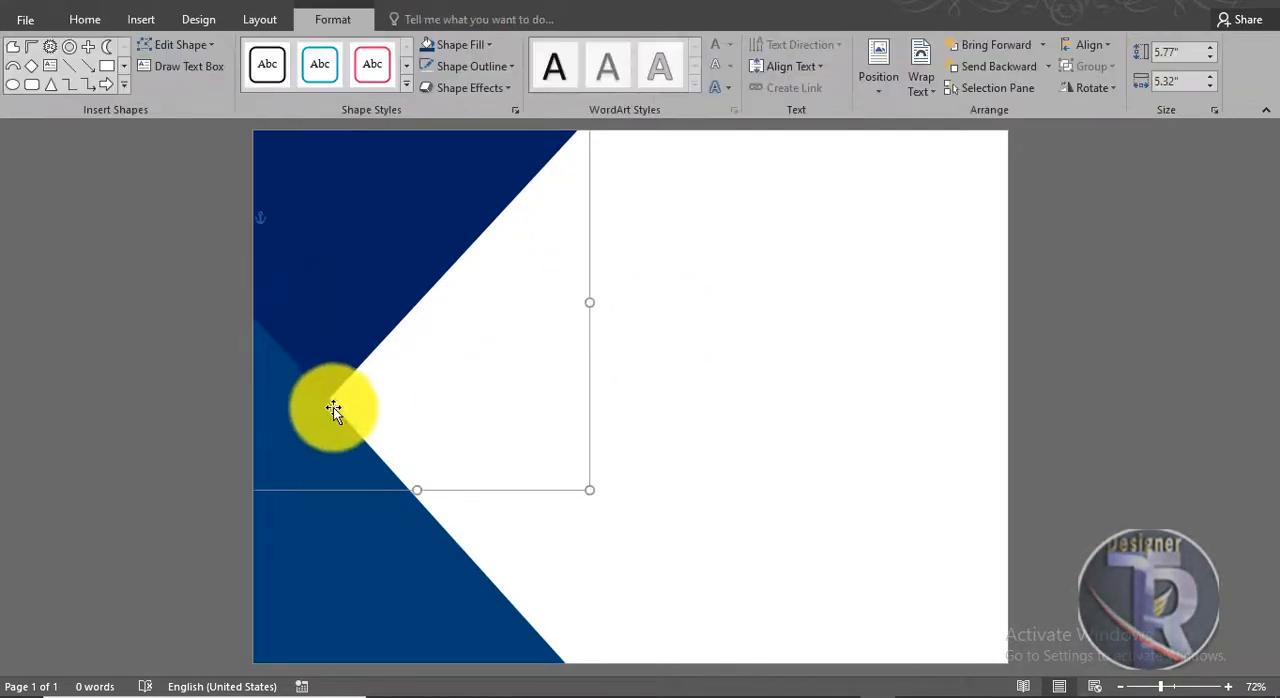
{"action": "left_click", "coordinate": [325, 411], "text": "shift"}
{"action": "right_click", "coordinate": [328, 414]}
{"action": "mouse_move", "coordinate": [394, 240]}
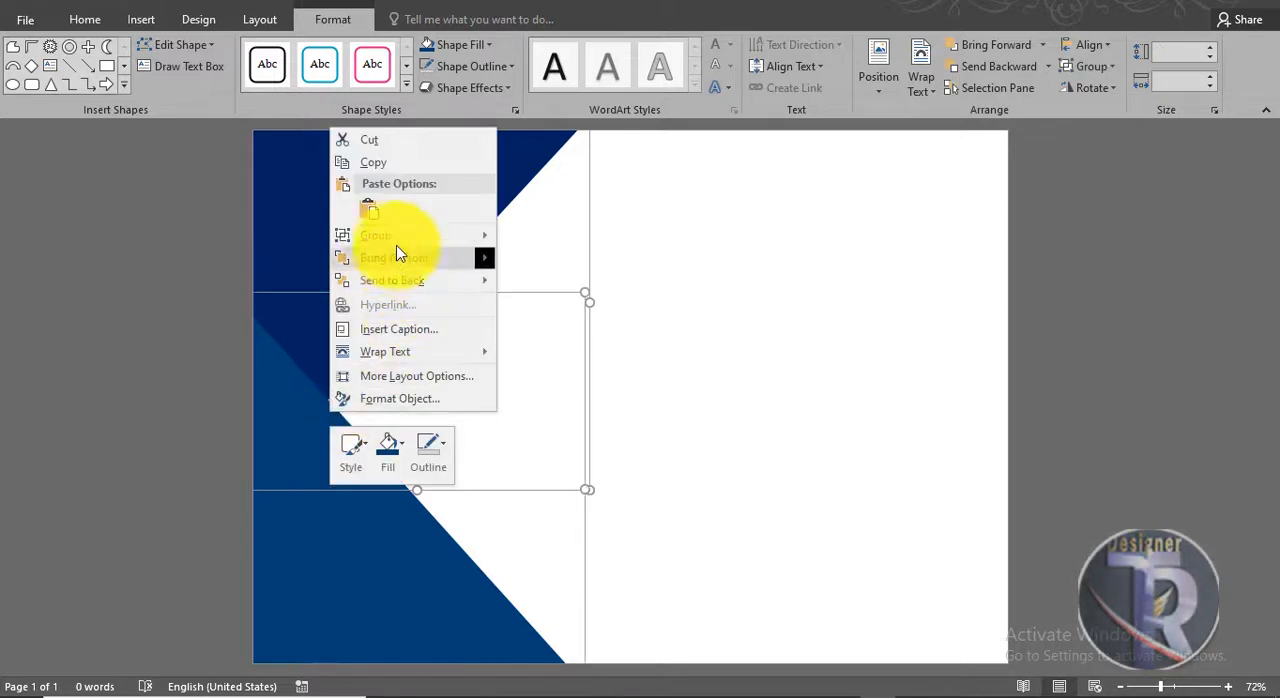
{"action": "left_click", "coordinate": [503, 240]}
{"action": "left_click", "coordinate": [716, 367]}
Step: Duplicate the triangle group and offset the copy slightly toward the page's left edge
{"action": "left_click_drag", "start_coordinate": [311, 349], "coordinate": [381, 349]}
{"action": "left_click", "coordinate": [744, 380]}
{"action": "left_click_drag", "start_coordinate": [389, 510], "coordinate": [294, 500]}
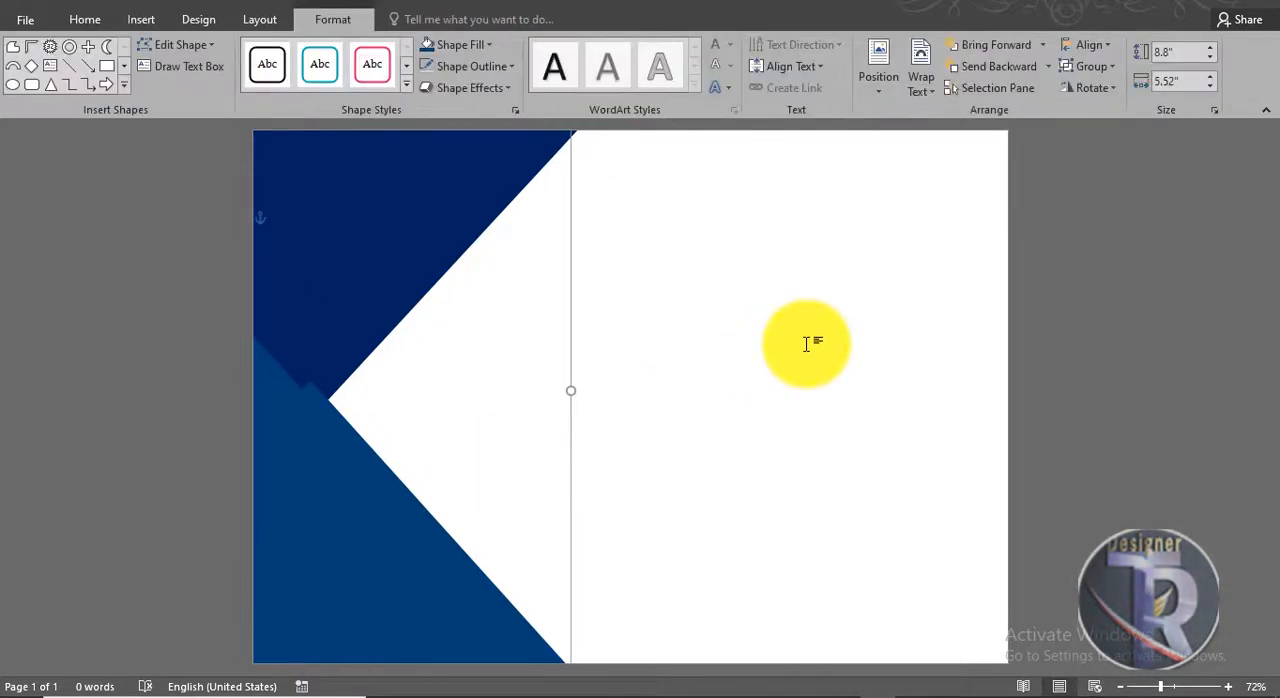
Step: Fill the copied group with the dark shade of the pale blue theme color, and its lower triangle with standard Dark Blue
{"action": "left_click", "coordinate": [489, 48]}
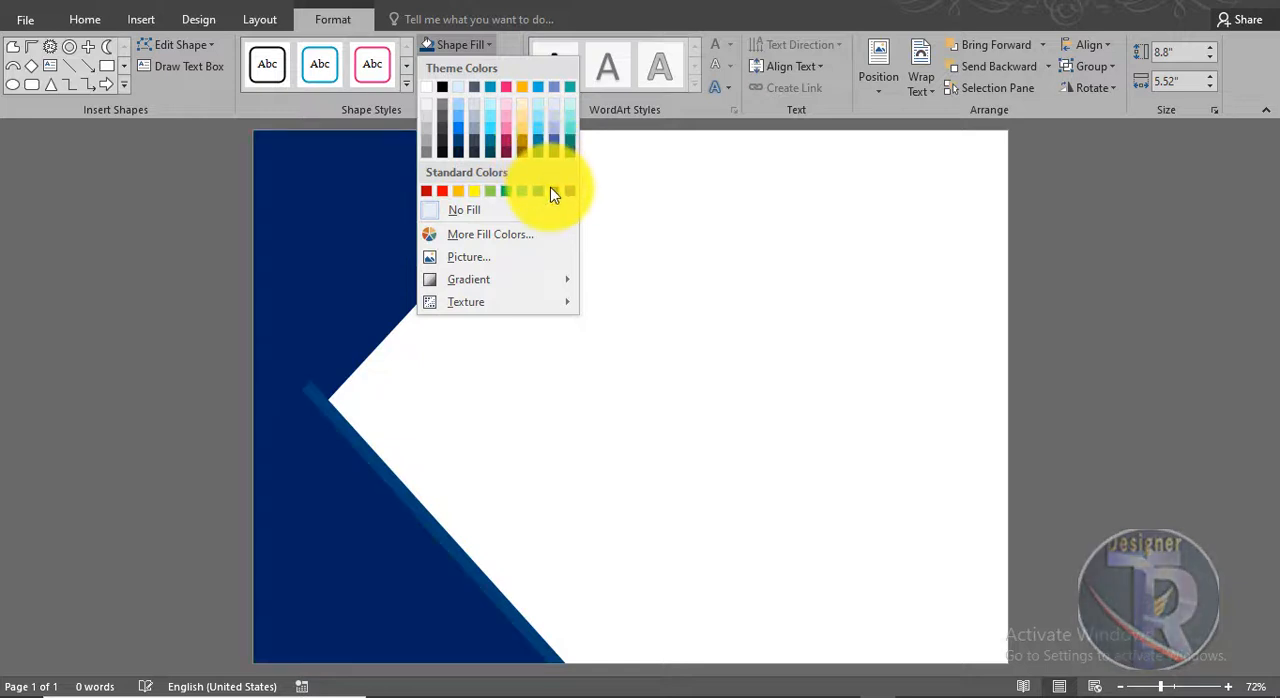
{"action": "left_click", "coordinate": [460, 148]}
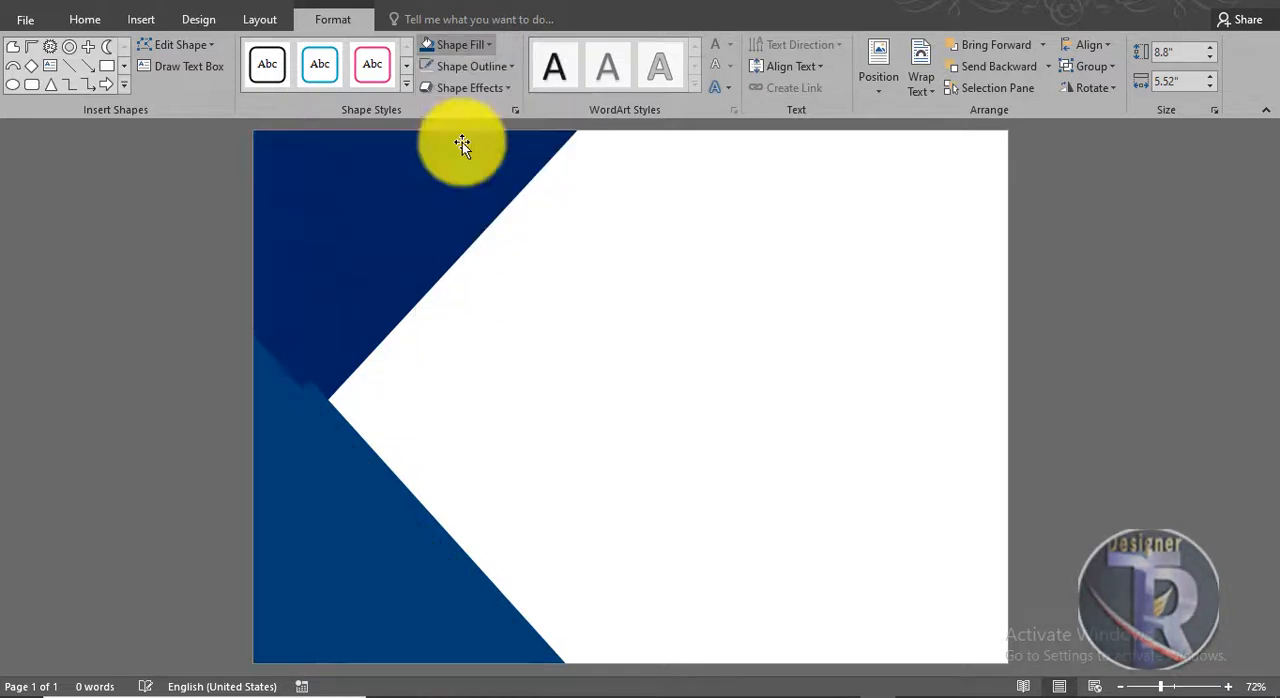
{"action": "left_click", "coordinate": [354, 542]}
{"action": "left_click", "coordinate": [466, 44]}
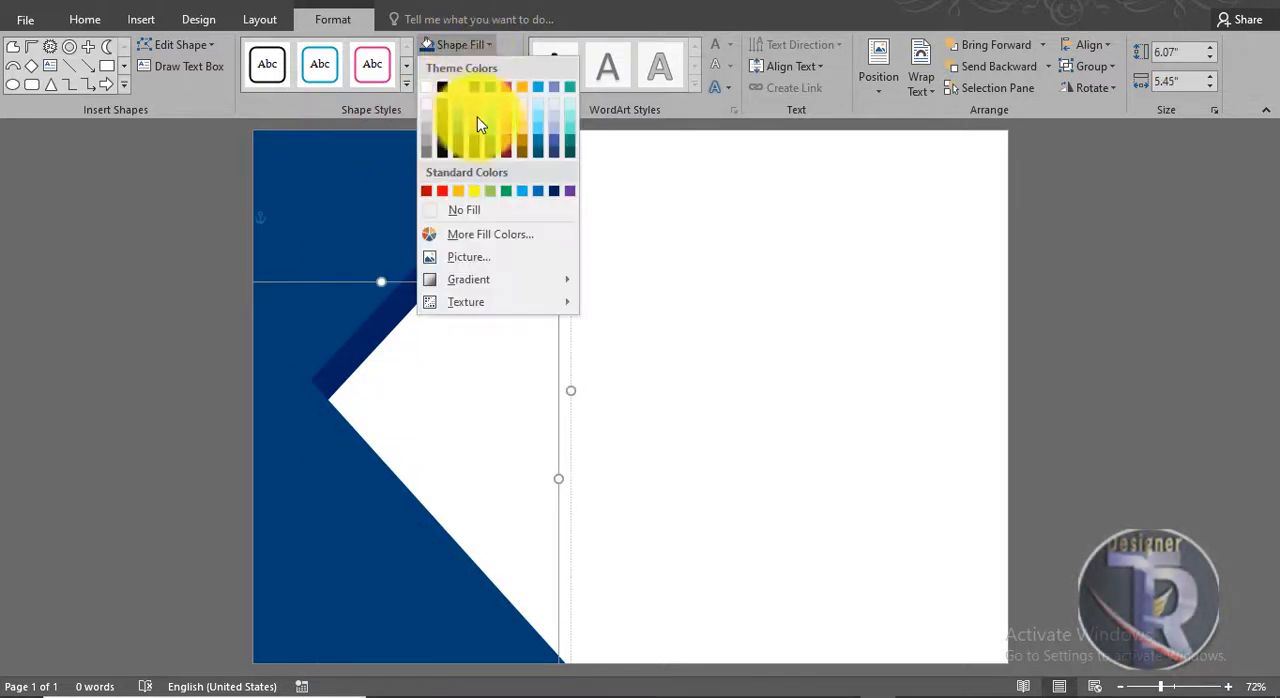
{"action": "left_click", "coordinate": [556, 192]}
{"action": "left_click", "coordinate": [672, 307]}
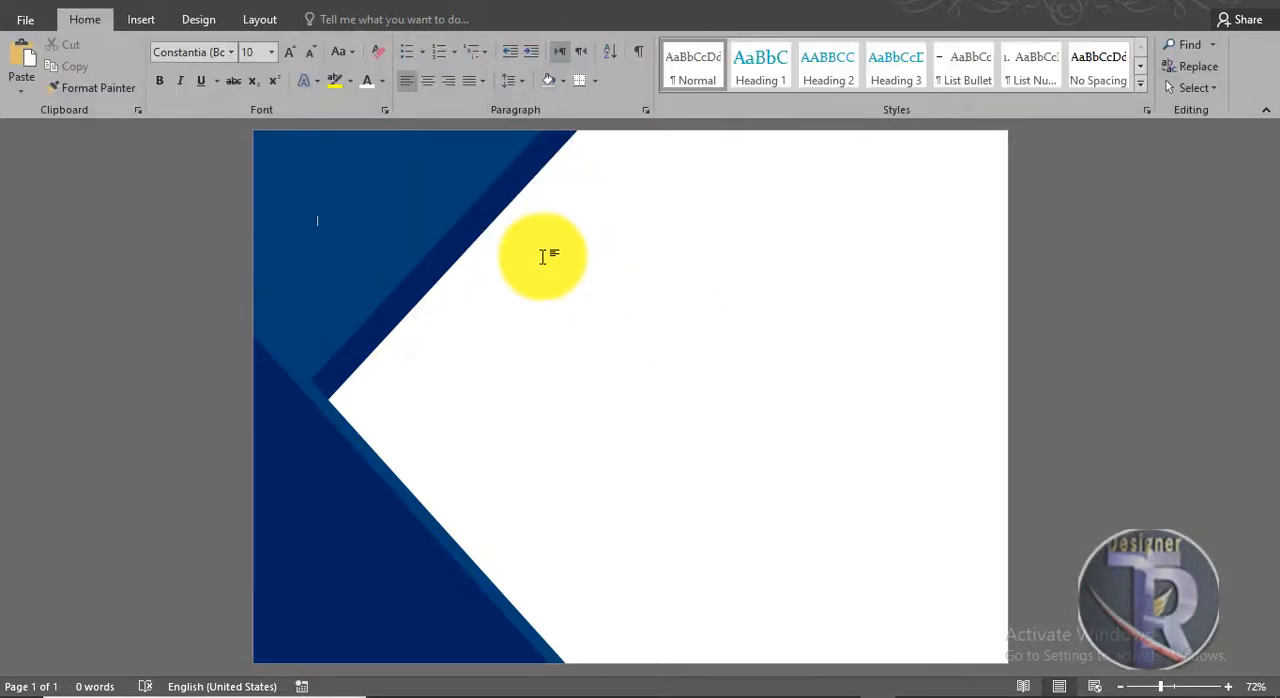
Step: Fill the upper triangle of the front group with the darkest shade of the pale blue theme color
{"action": "left_click", "coordinate": [433, 208]}
{"action": "left_click", "coordinate": [462, 43]}
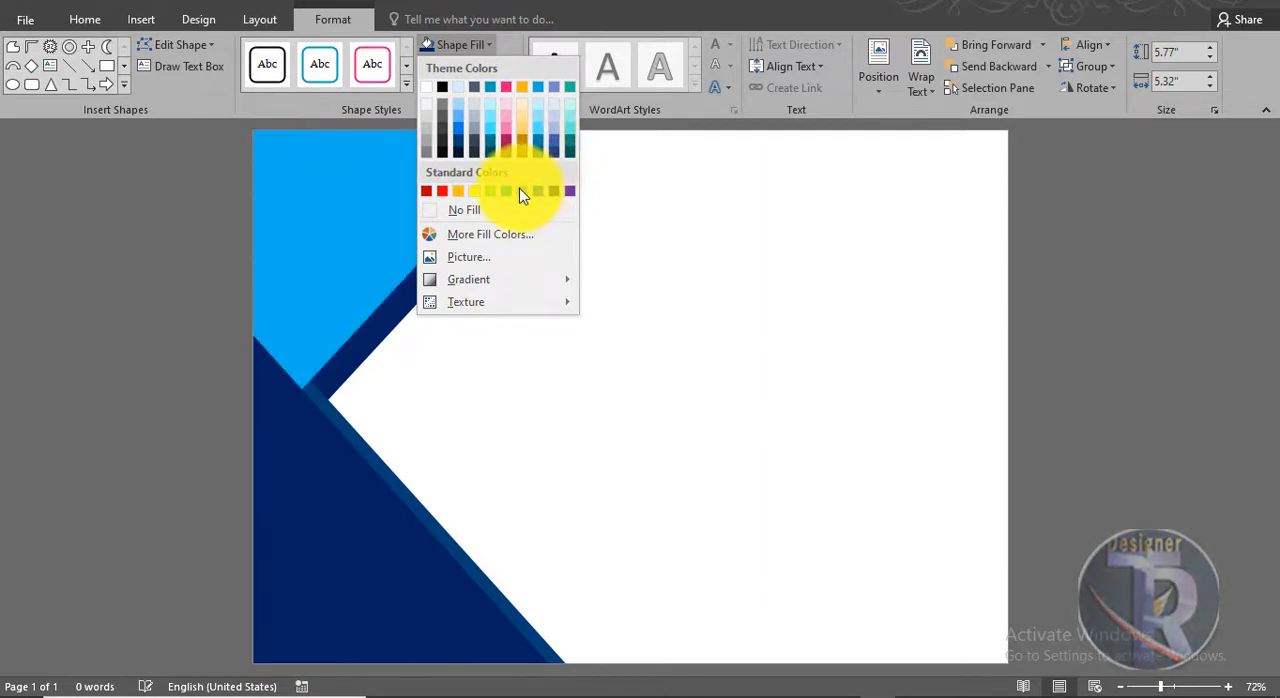
{"action": "left_click", "coordinate": [458, 154]}
{"action": "left_click", "coordinate": [566, 366]}
Step: Duplicate the front triangle group and offset the copy further toward the page's left edge
{"action": "left_click", "coordinate": [345, 538]}
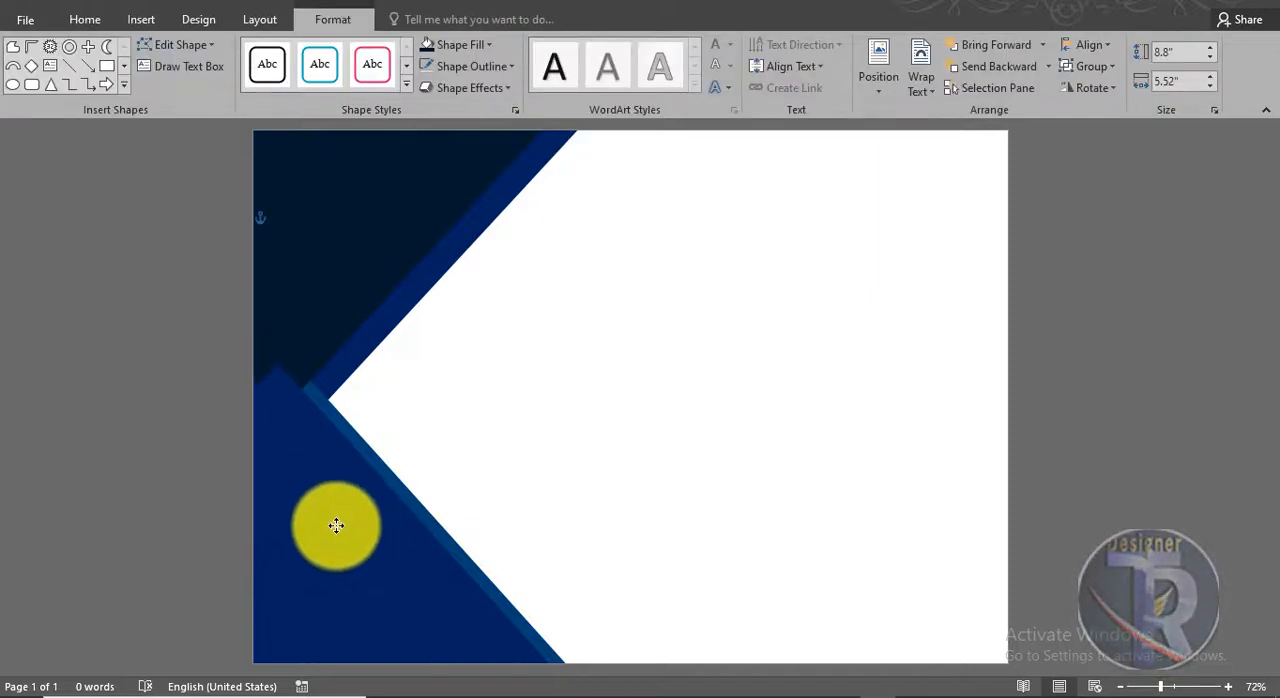
{"action": "left_click", "coordinate": [618, 435]}
{"action": "left_click", "coordinate": [313, 208]}
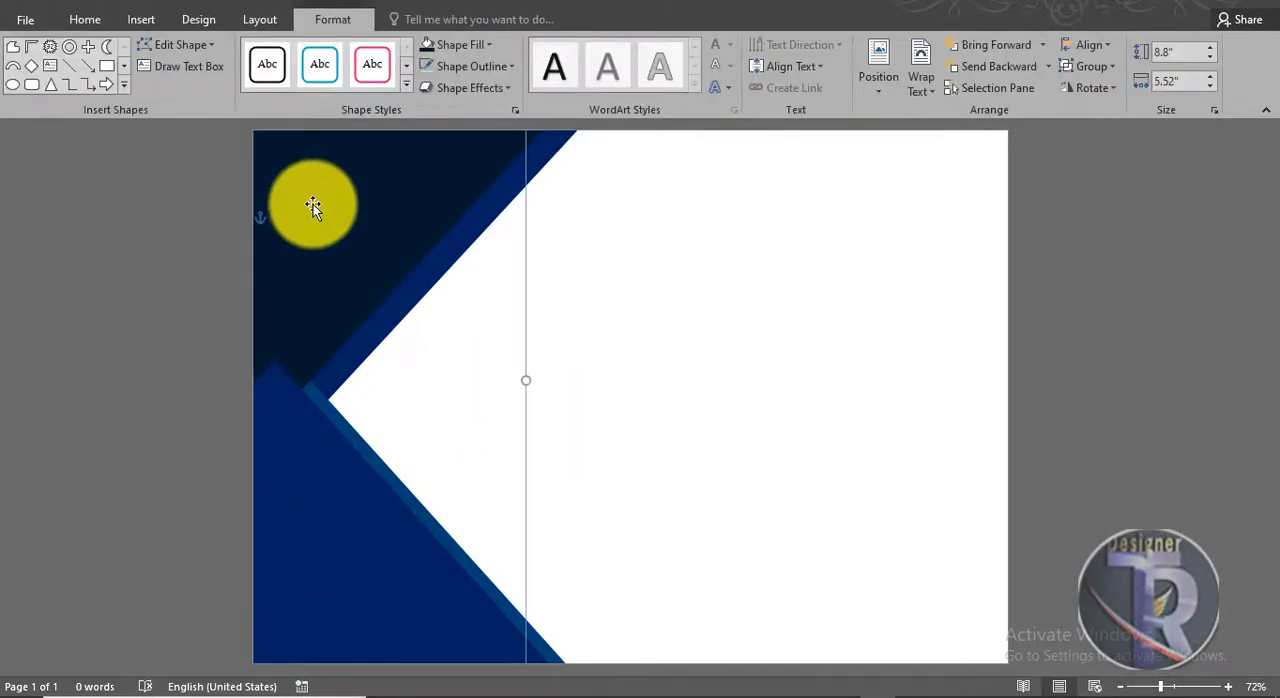
Step: Fill the new copy's upper triangle with the dark shade of the pale blue theme color and its lower triangle with the darkest shade
{"action": "left_click", "coordinate": [364, 146]}
{"action": "left_click", "coordinate": [462, 44]}
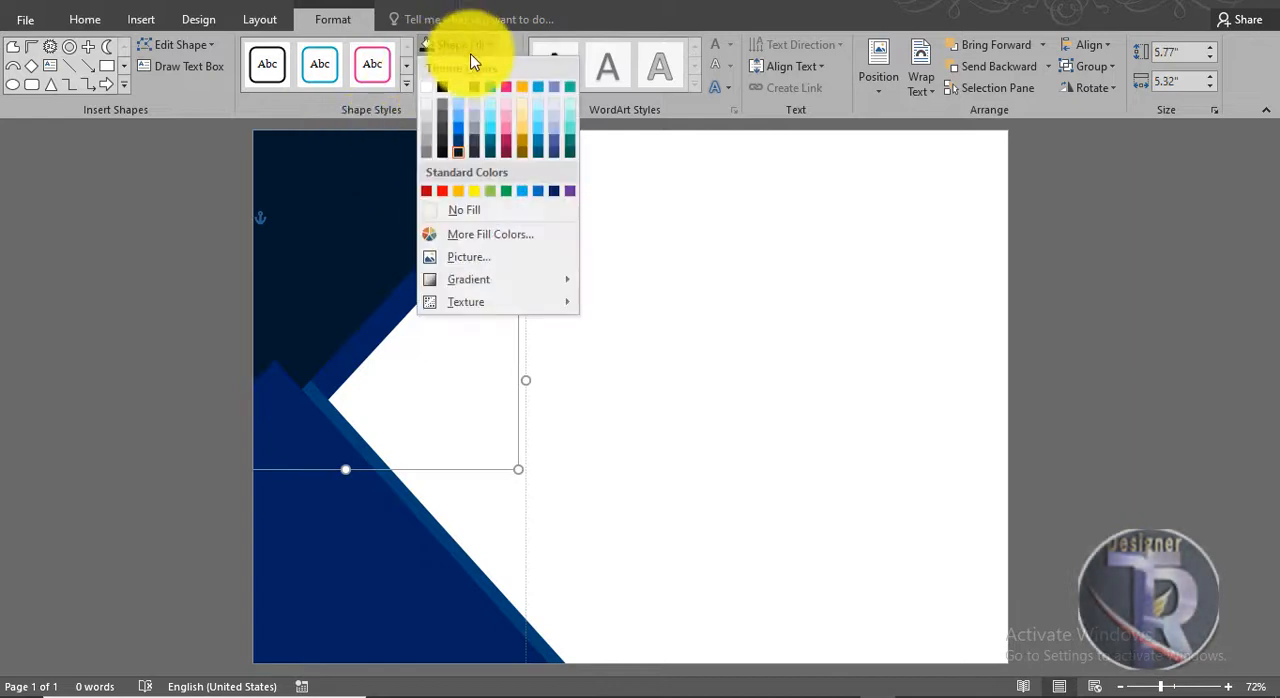
{"action": "left_click", "coordinate": [456, 137]}
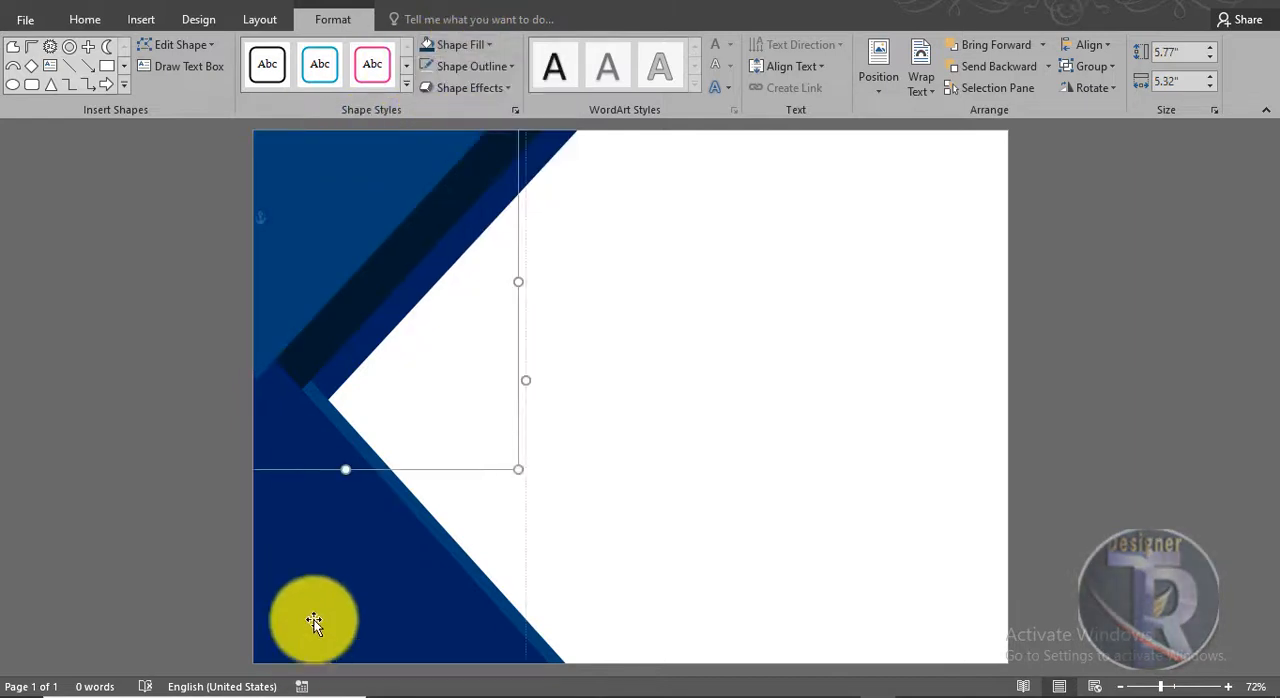
{"action": "left_click", "coordinate": [341, 585]}
{"action": "left_click", "coordinate": [460, 44]}
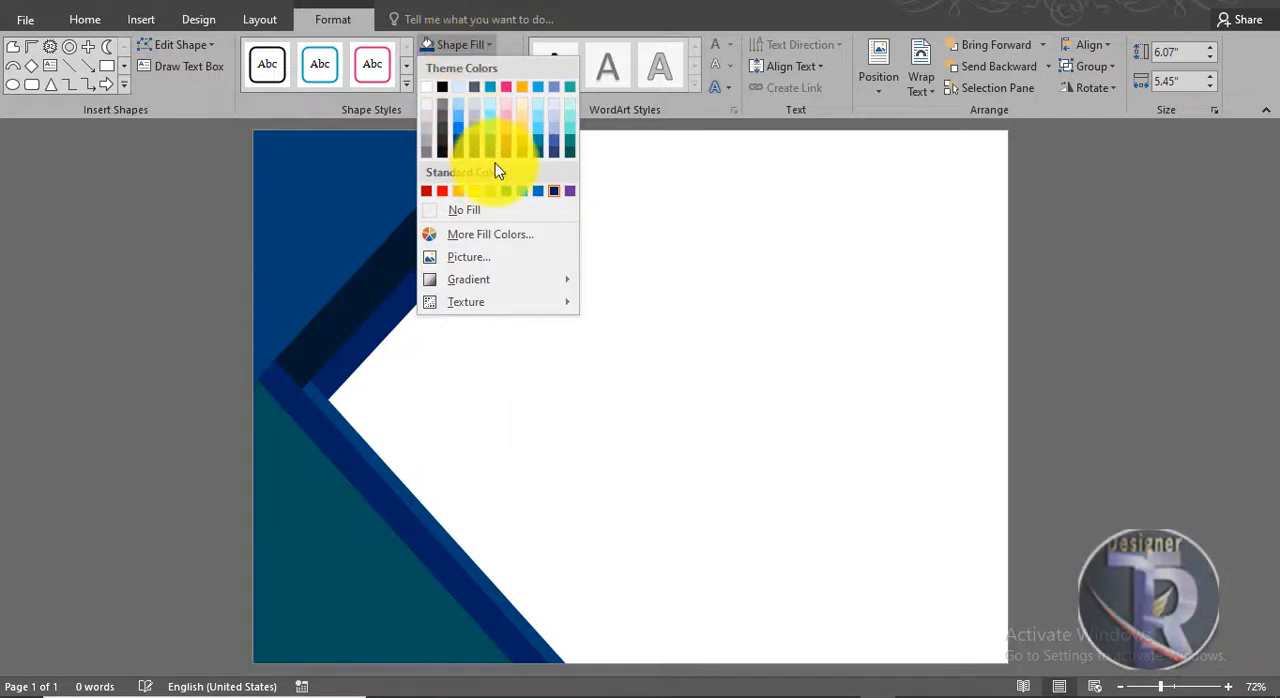
{"action": "left_click", "coordinate": [465, 160]}
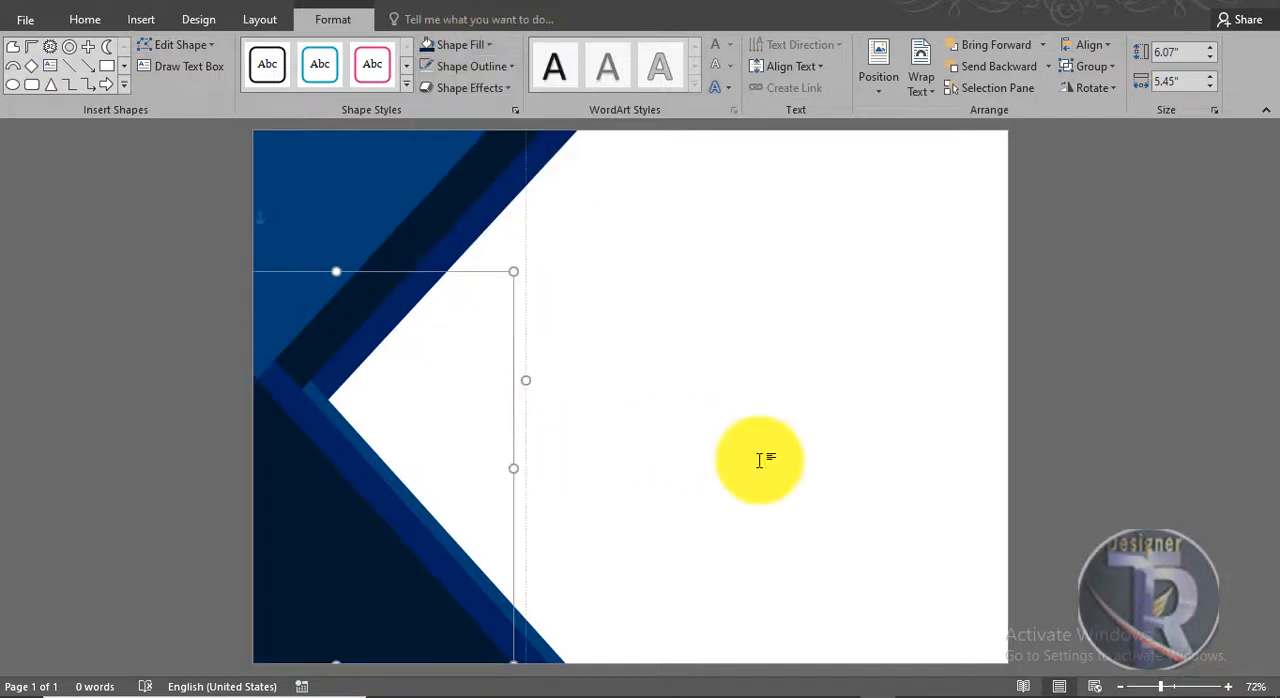
Step: Nudge the layered triangle groups slightly toward the page's left edge to adjust the widths of the visible stripes
{"action": "left_click", "coordinate": [763, 457]}
{"action": "left_click_drag", "start_coordinate": [452, 591], "coordinate": [445, 540]}
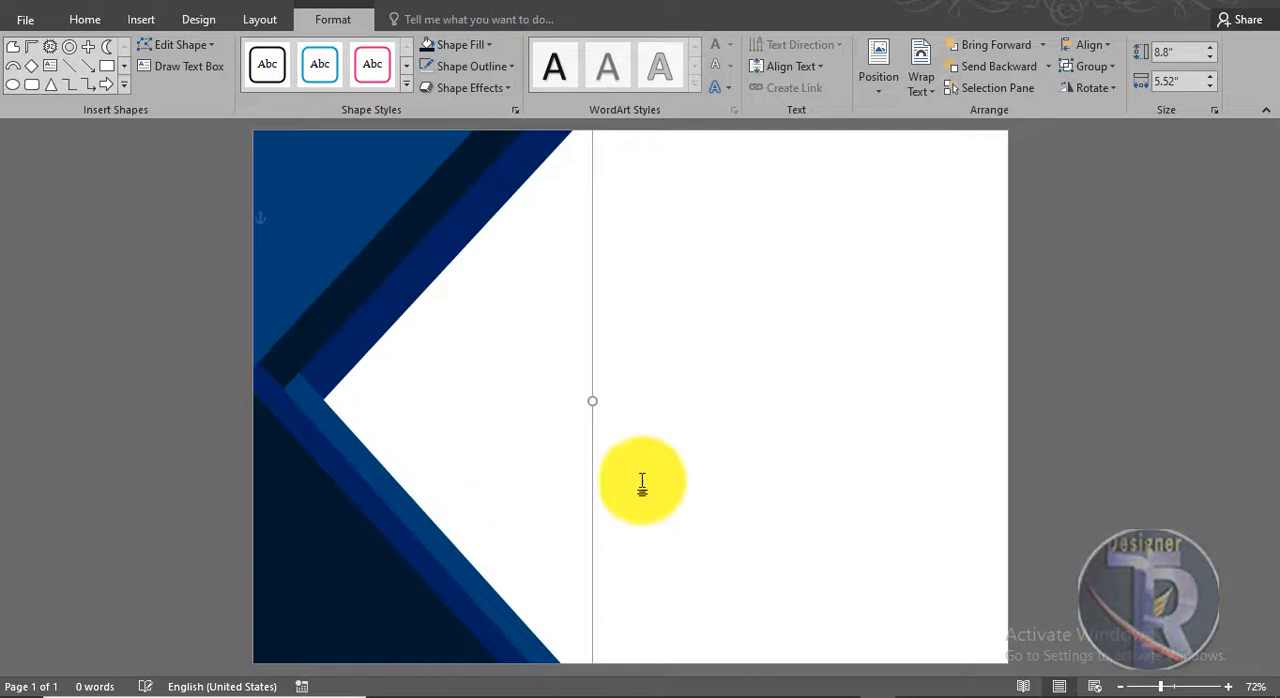
{"action": "left_click", "coordinate": [703, 445]}
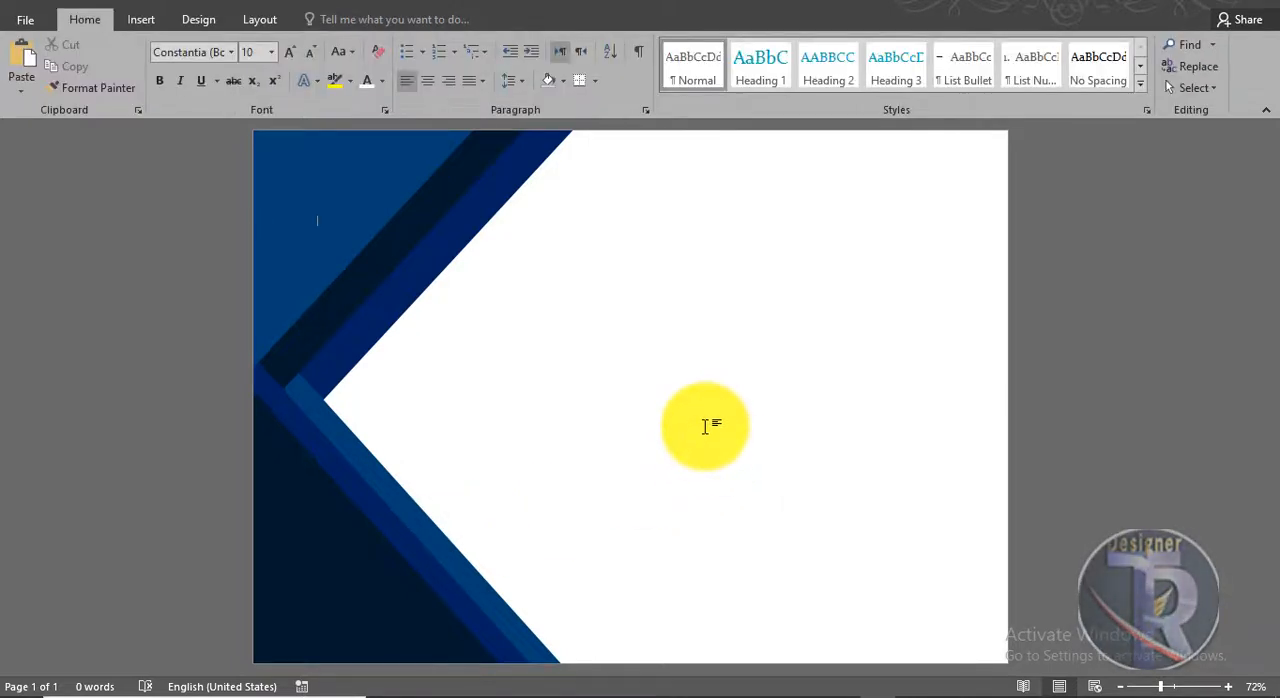
Step: Insert a half frame shape in the blank area of the page and make both of its arms thinner
{"action": "left_click", "coordinate": [140, 19]}
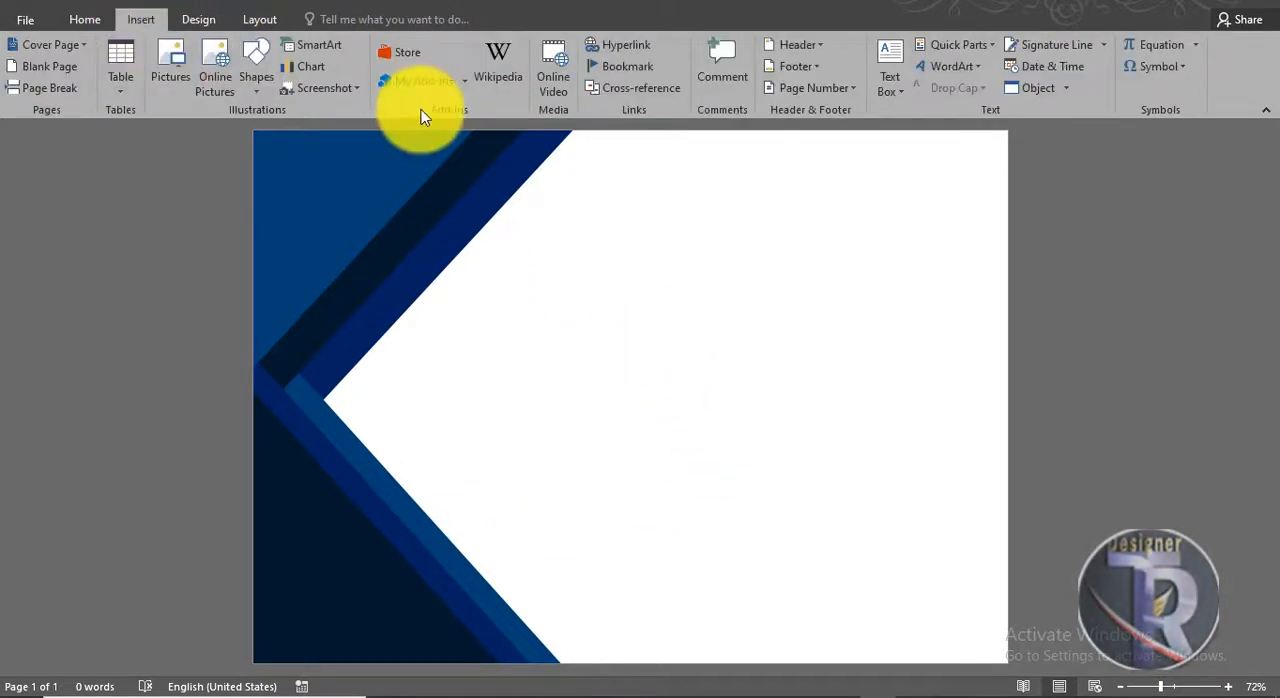
{"action": "left_click", "coordinate": [252, 77]}
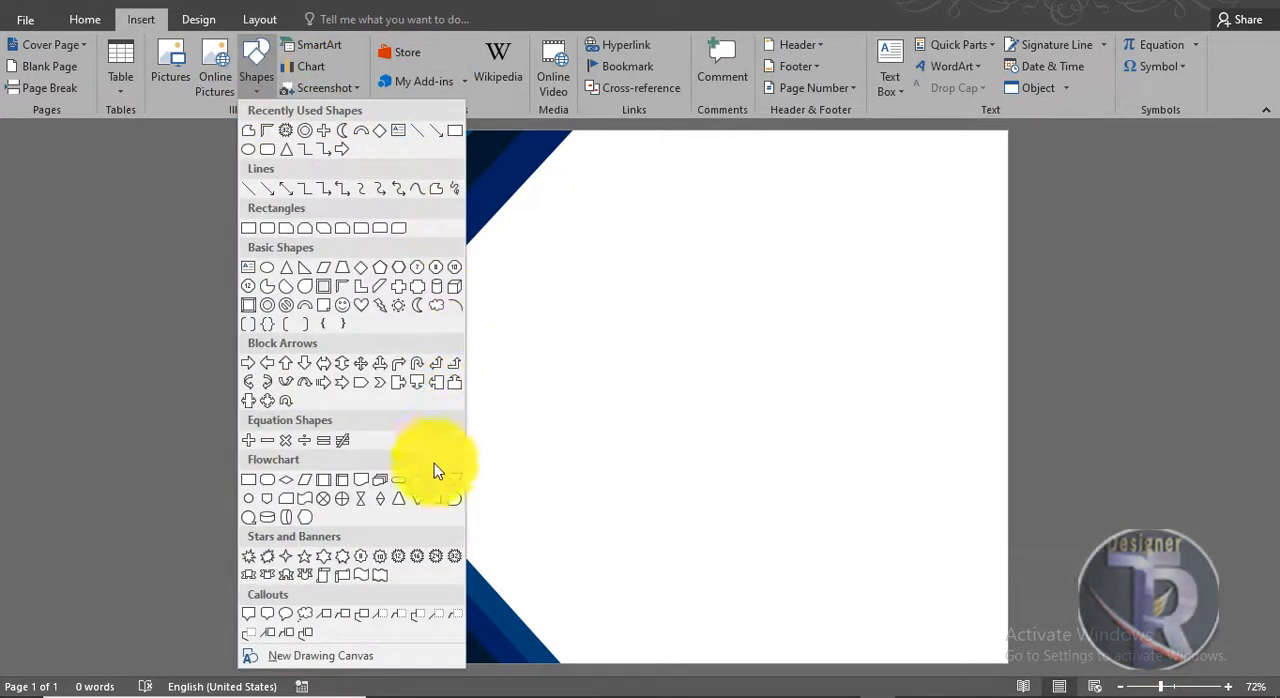
{"action": "left_click", "coordinate": [342, 287]}
{"action": "left_click_drag", "start_coordinate": [645, 216], "coordinate": [881, 446]}
{"action": "left_click_drag", "start_coordinate": [727, 218], "coordinate": [670, 214]}
{"action": "left_click_drag", "start_coordinate": [643, 295], "coordinate": [640, 242]}
Step: Fit the half frame into the page's upper-right corner with its corner outward, sized about 3.42" by 2.96"
{"action": "left_click_drag", "start_coordinate": [760, 183], "coordinate": [1004, 200]}
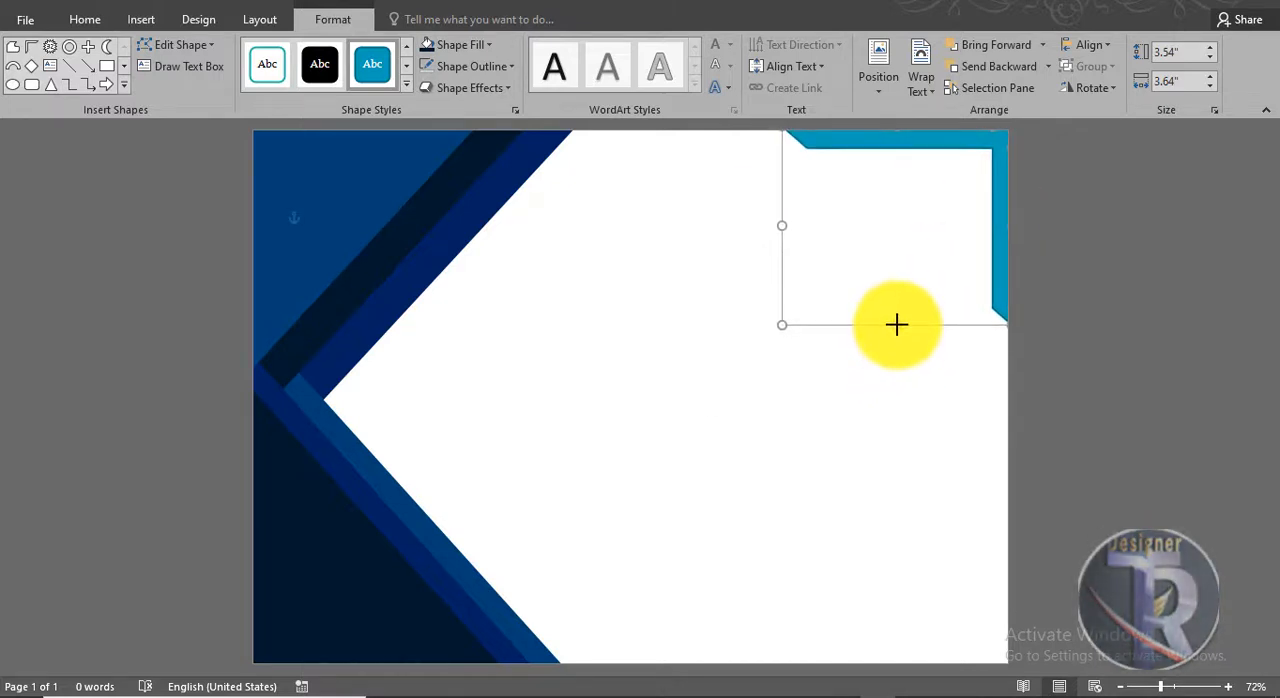
{"action": "left_click_drag", "start_coordinate": [896, 324], "coordinate": [896, 325]}
{"action": "left_click_drag", "start_coordinate": [790, 318], "coordinate": [790, 318]}
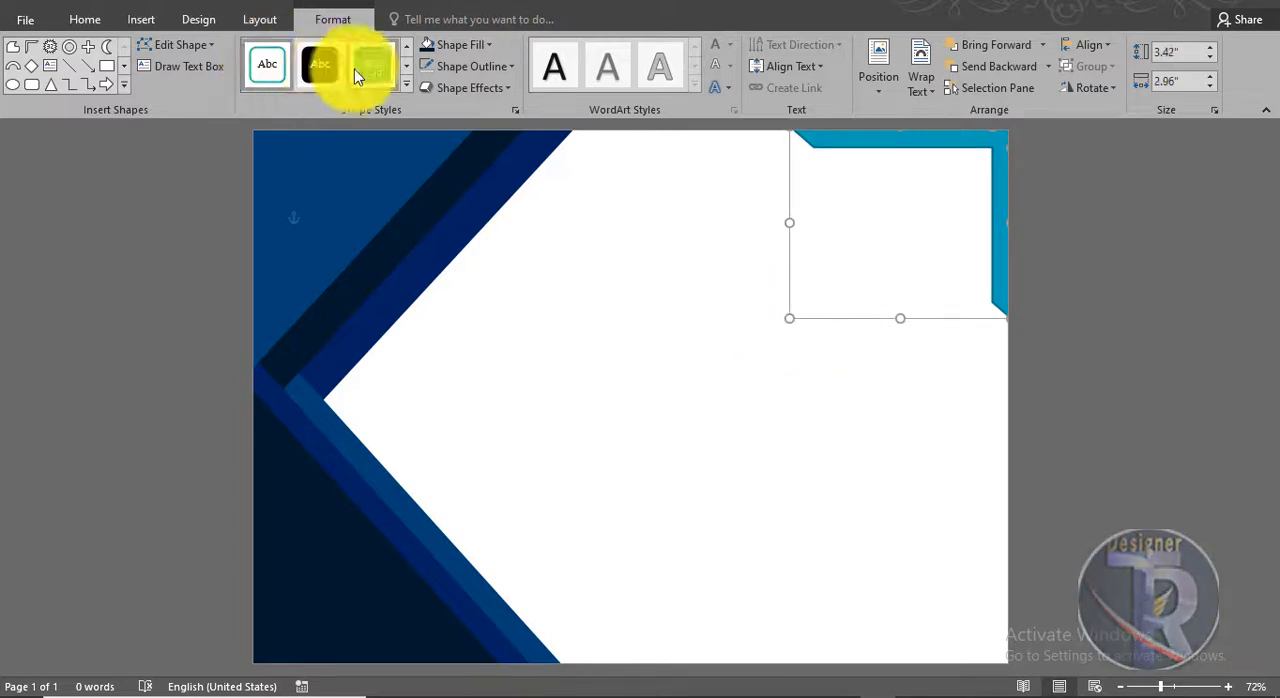
Step: Fill the half frame with the darkest shade of the pale blue theme color and remove its outline
{"action": "left_click", "coordinate": [427, 47]}
{"action": "left_click", "coordinate": [1081, 246]}
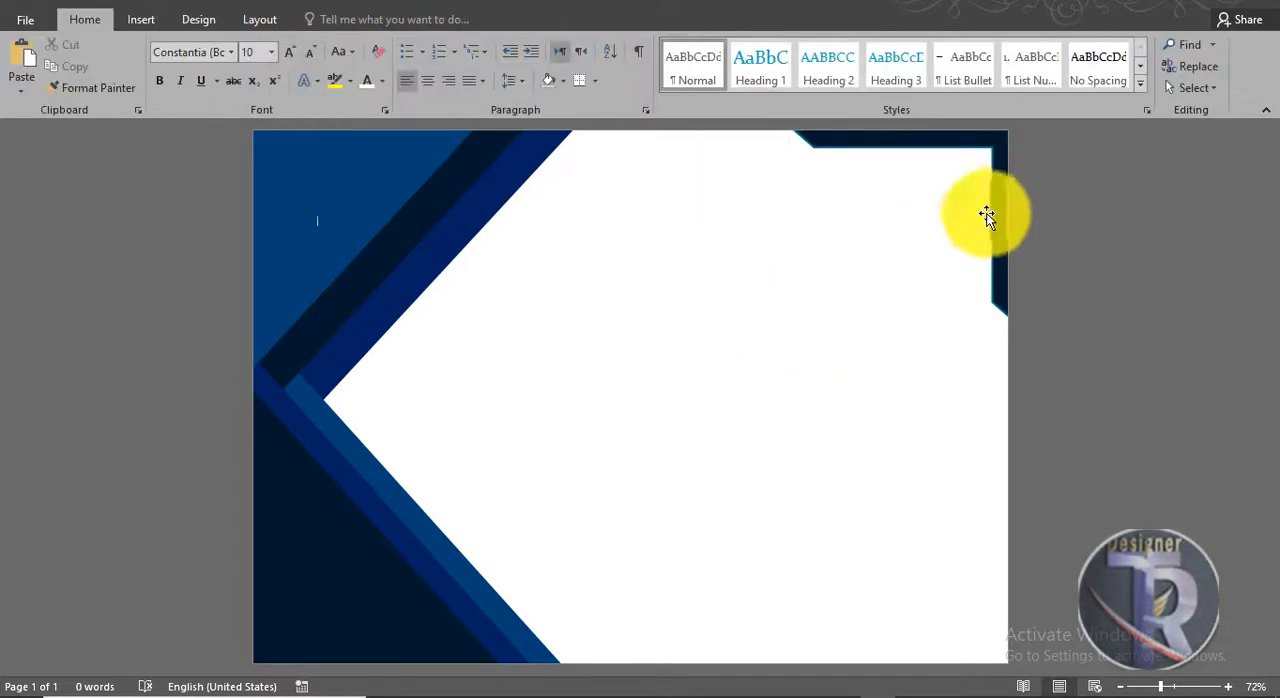
{"action": "double_click", "coordinate": [966, 149]}
{"action": "left_click", "coordinate": [509, 67]}
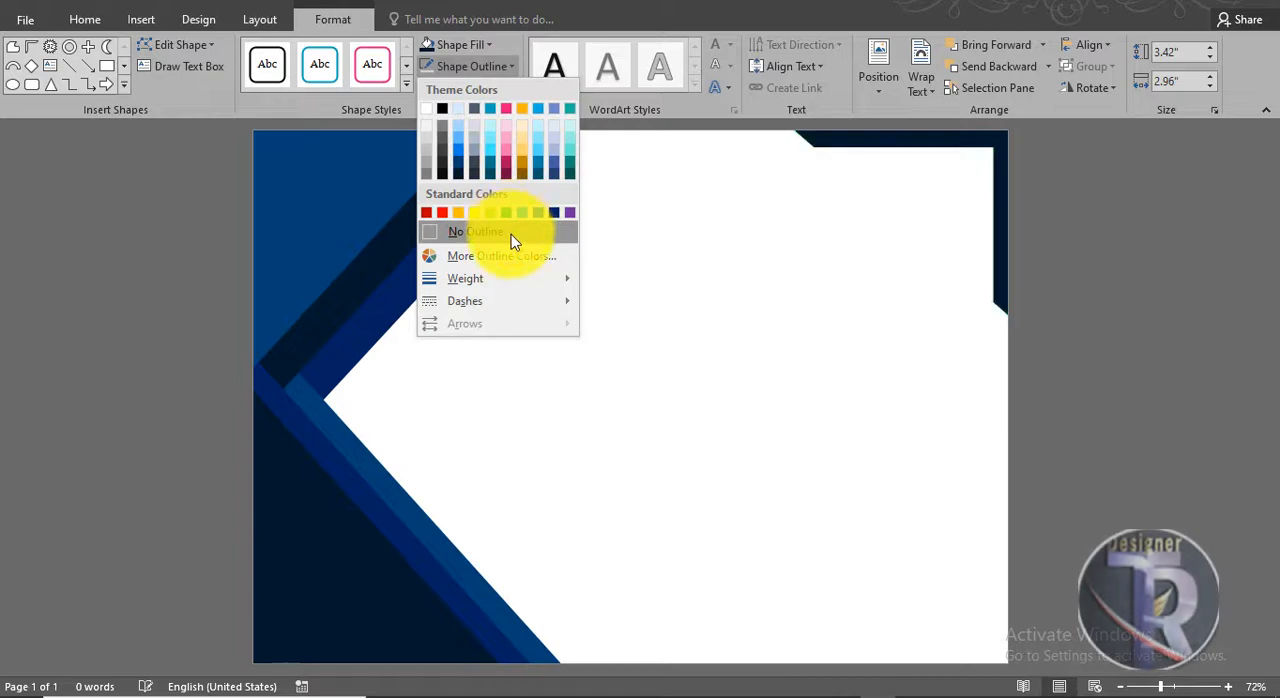
{"action": "left_click", "coordinate": [512, 240]}
Step: Duplicate the half frame, rotate the copy a quarter turn clockwise and fit it into the page's lower-right corner
{"action": "left_click", "coordinate": [977, 277]}
{"action": "left_click", "coordinate": [964, 142]}
{"action": "left_click_drag", "start_coordinate": [964, 142], "coordinate": [932, 400]}
{"action": "left_click", "coordinate": [1186, 403]}
{"action": "left_click", "coordinate": [920, 445]}
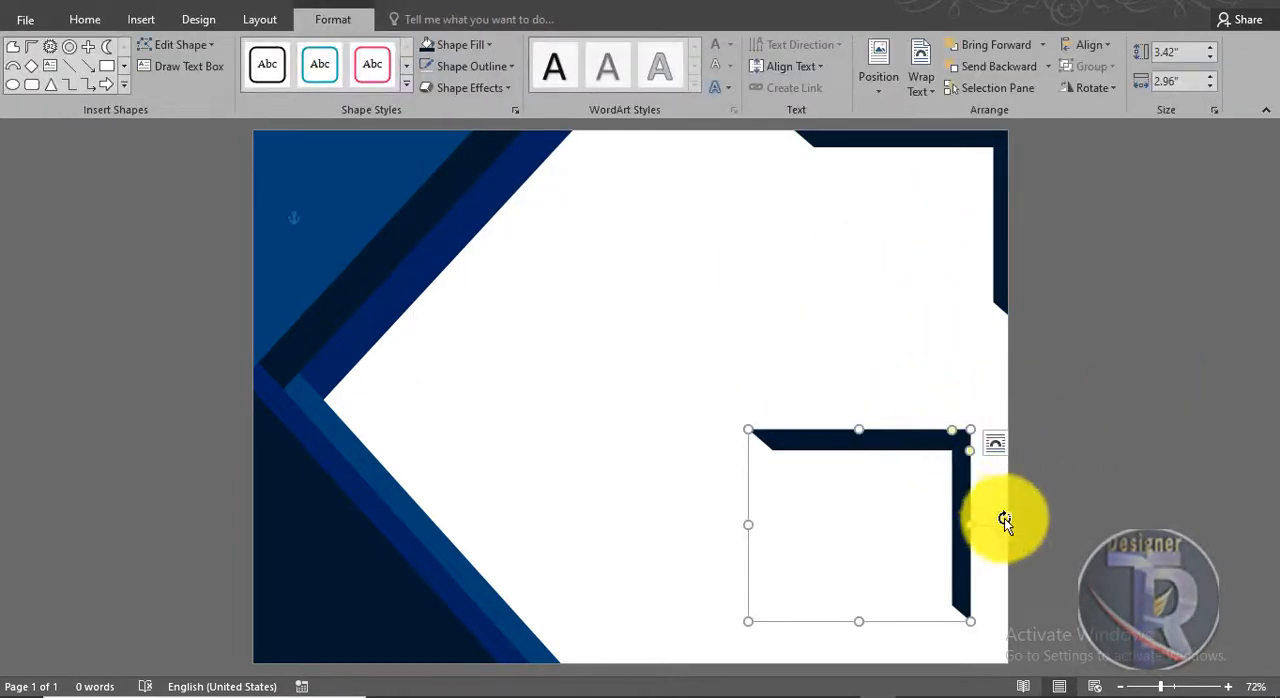
{"action": "left_click_drag", "start_coordinate": [1005, 521], "coordinate": [991, 620]}
{"action": "left_click", "coordinate": [1074, 566]}
{"action": "left_click", "coordinate": [989, 561]}
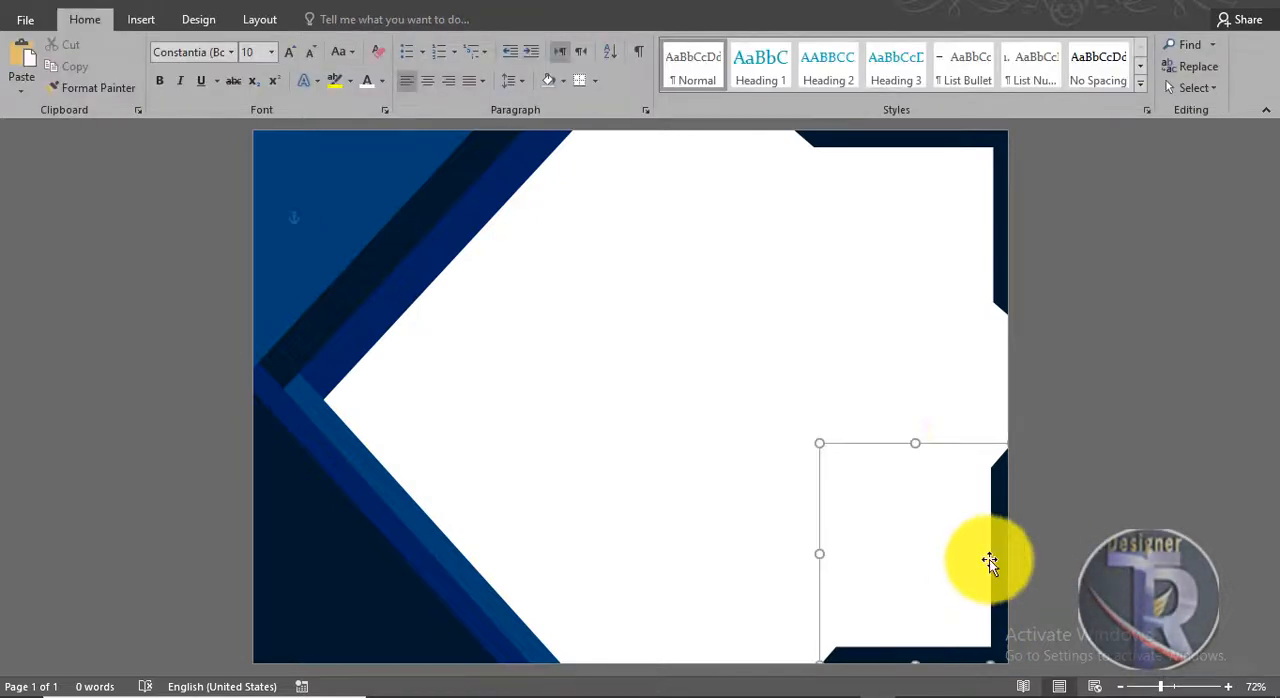
{"action": "left_click", "coordinate": [1046, 366]}
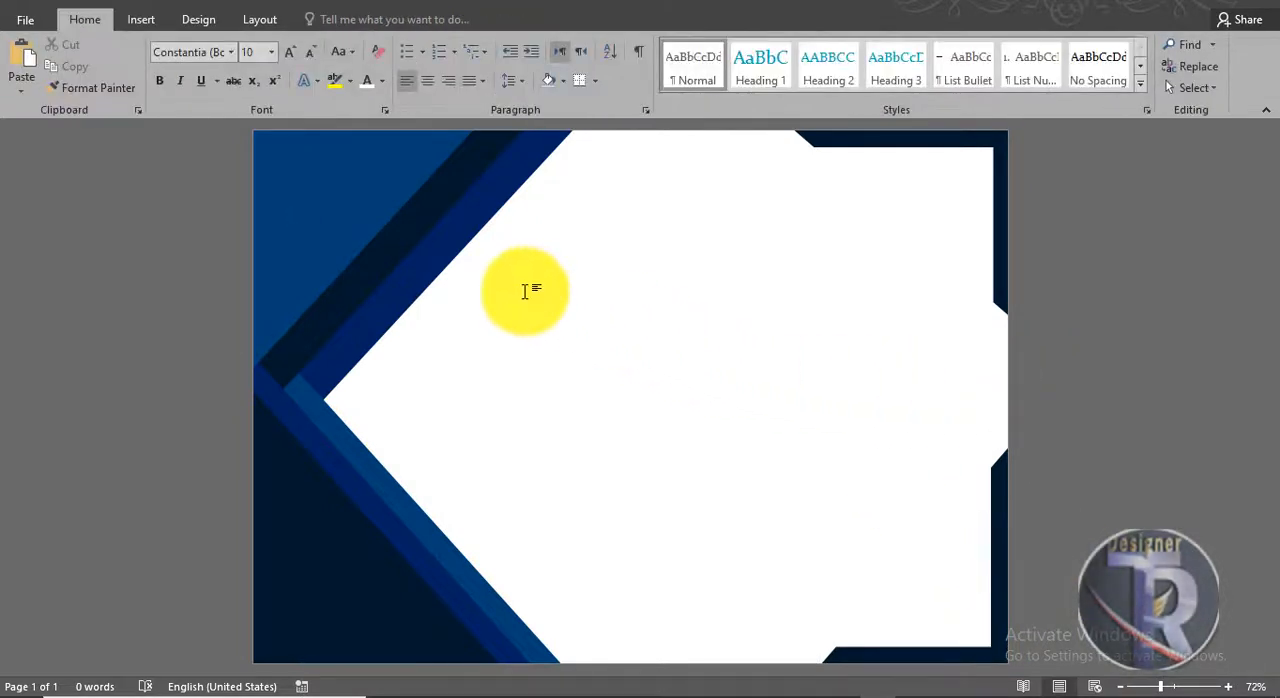
Step: Insert a WordArt title in the first black style, place it in the upper white area and enter CERTIFICATE as its text
{"action": "left_click", "coordinate": [142, 20]}
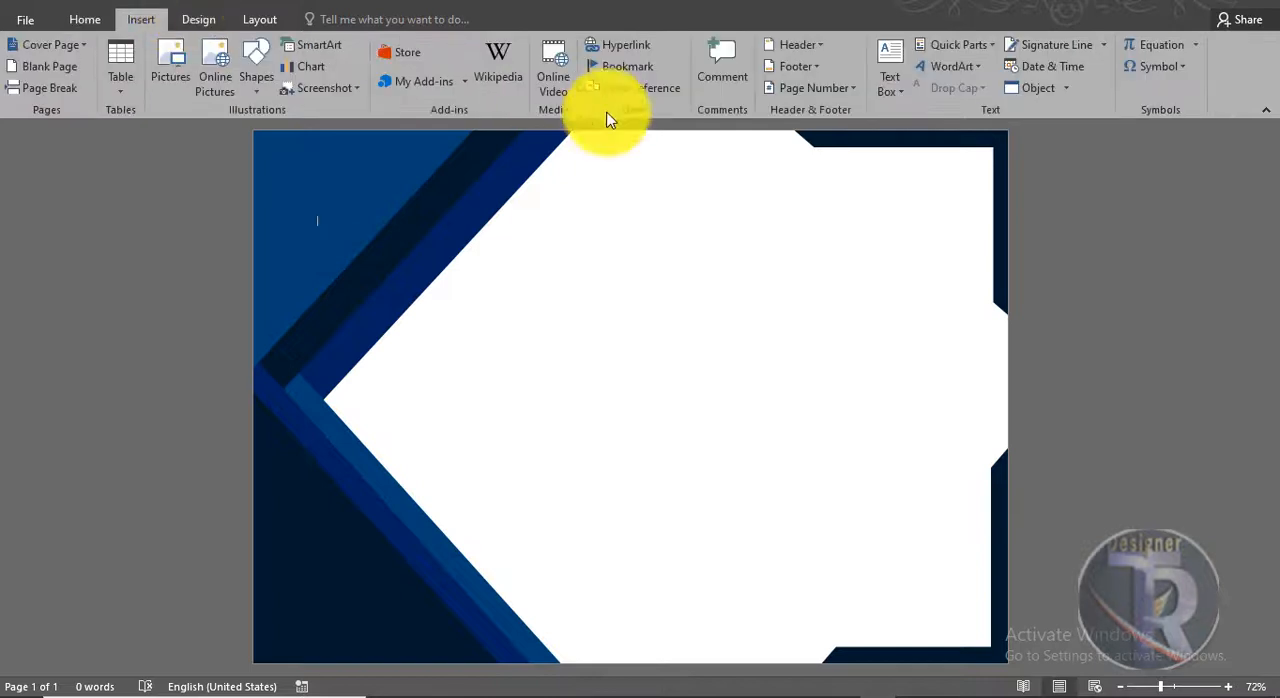
{"action": "left_click", "coordinate": [981, 62]}
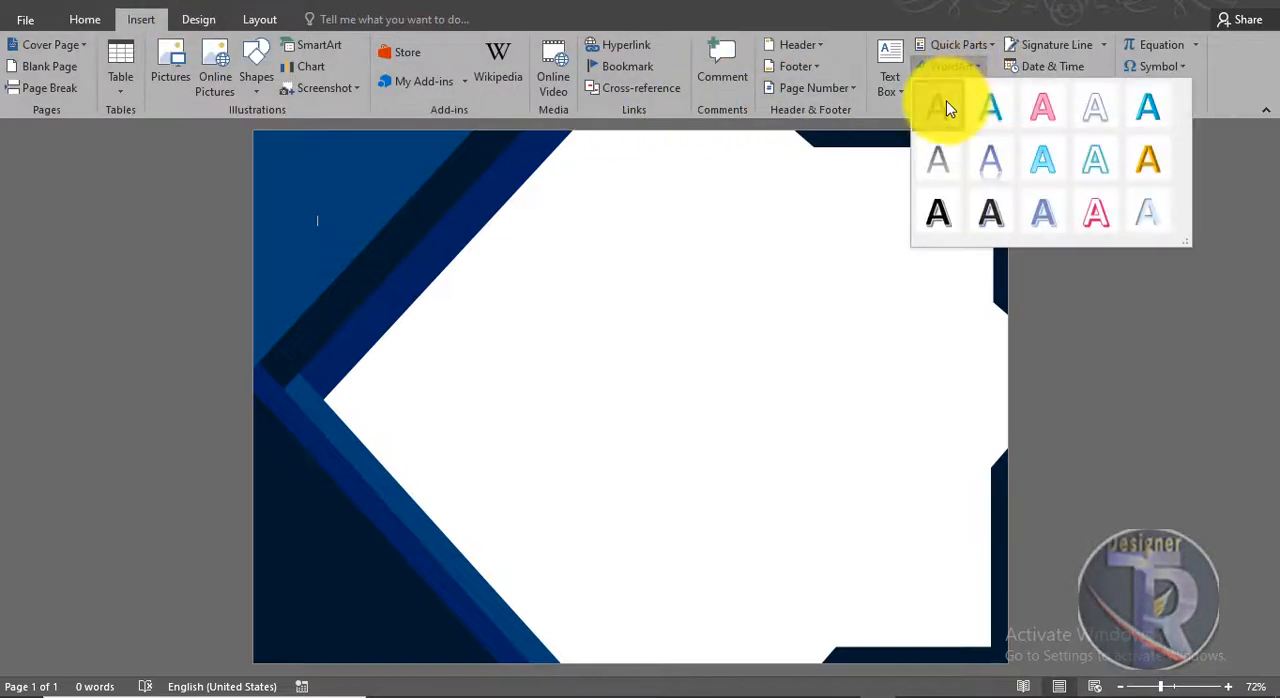
{"action": "left_click", "coordinate": [943, 106]}
{"action": "left_click_drag", "start_coordinate": [480, 210], "coordinate": [786, 200]}
{"action": "left_click_drag", "start_coordinate": [829, 240], "coordinate": [624, 242]}
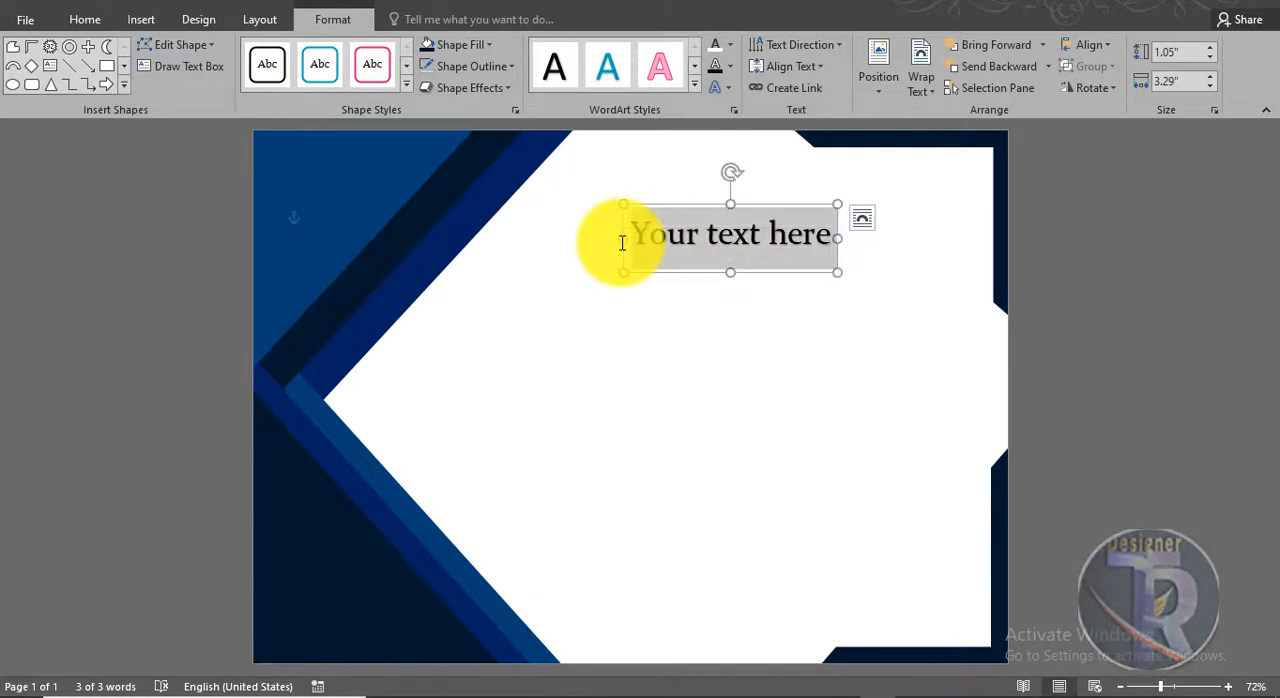
{"action": "type", "text": "CERTIFICATE"}
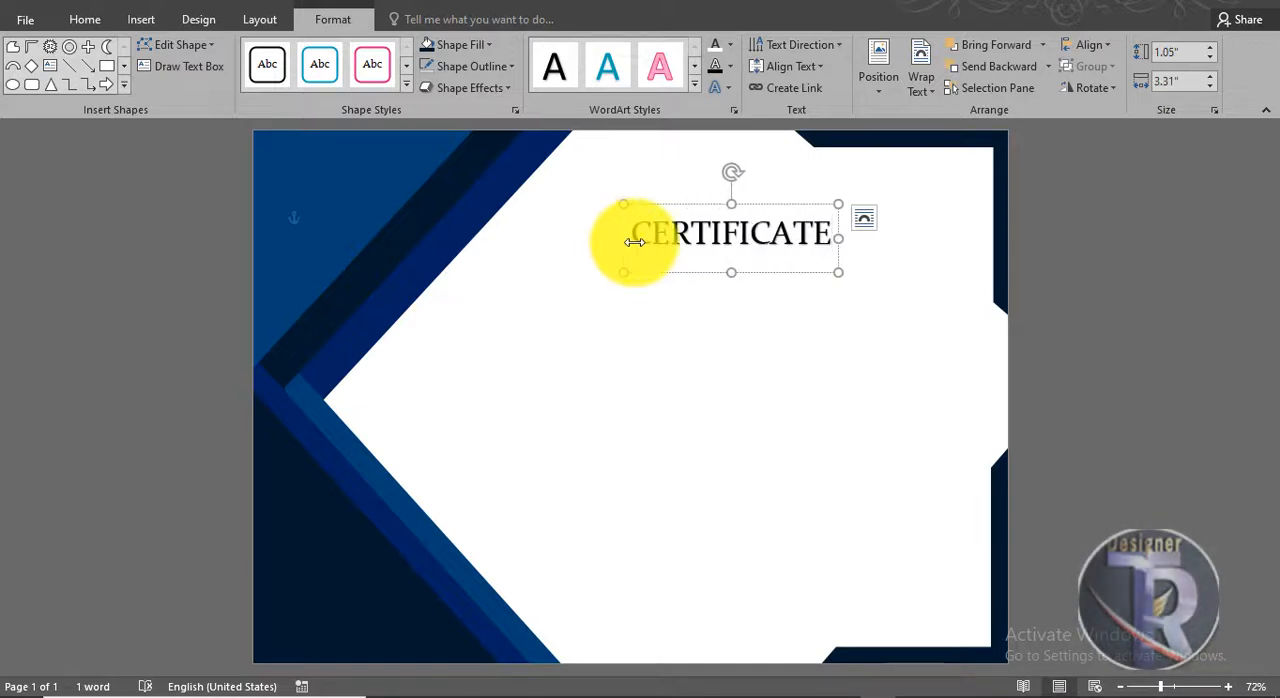
Step: Set the CERTIFICATE title's font size to 80 and position it between the blue border and the corner frame
{"action": "left_click", "coordinate": [634, 242]}
{"action": "left_click", "coordinate": [82, 17]}
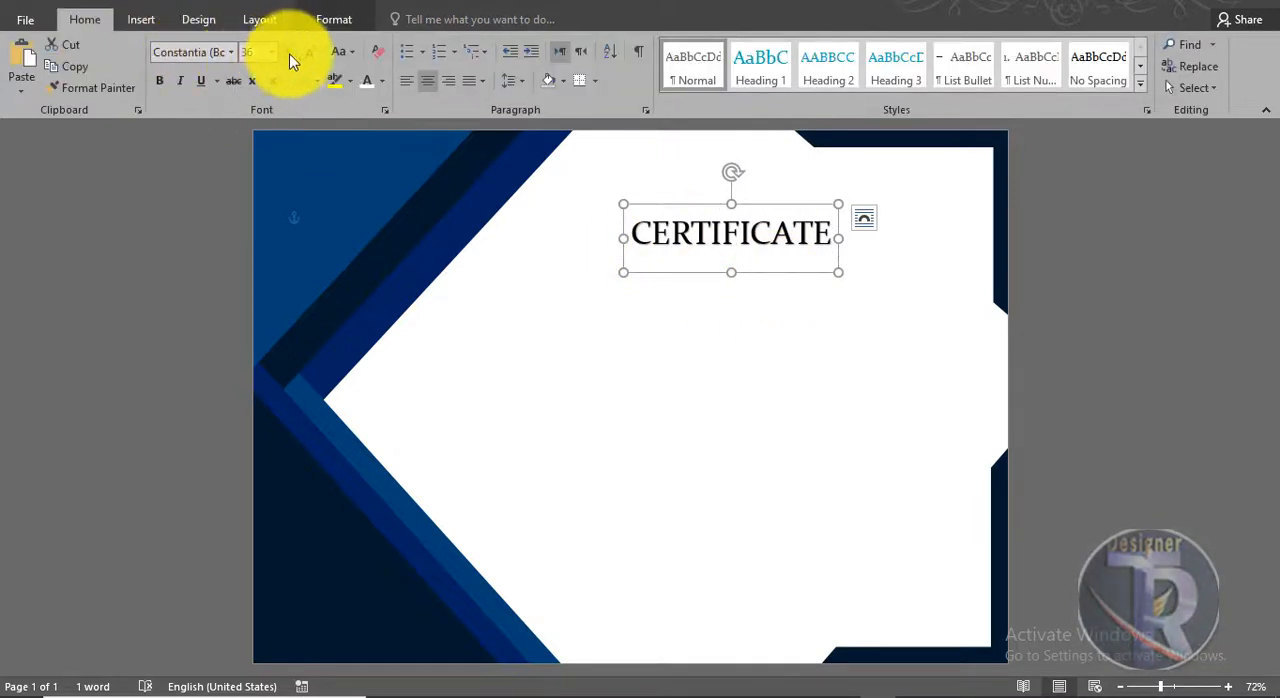
{"action": "left_click", "coordinate": [295, 52]}
{"action": "left_click", "coordinate": [296, 52]}
{"action": "left_click", "coordinate": [296, 52]}
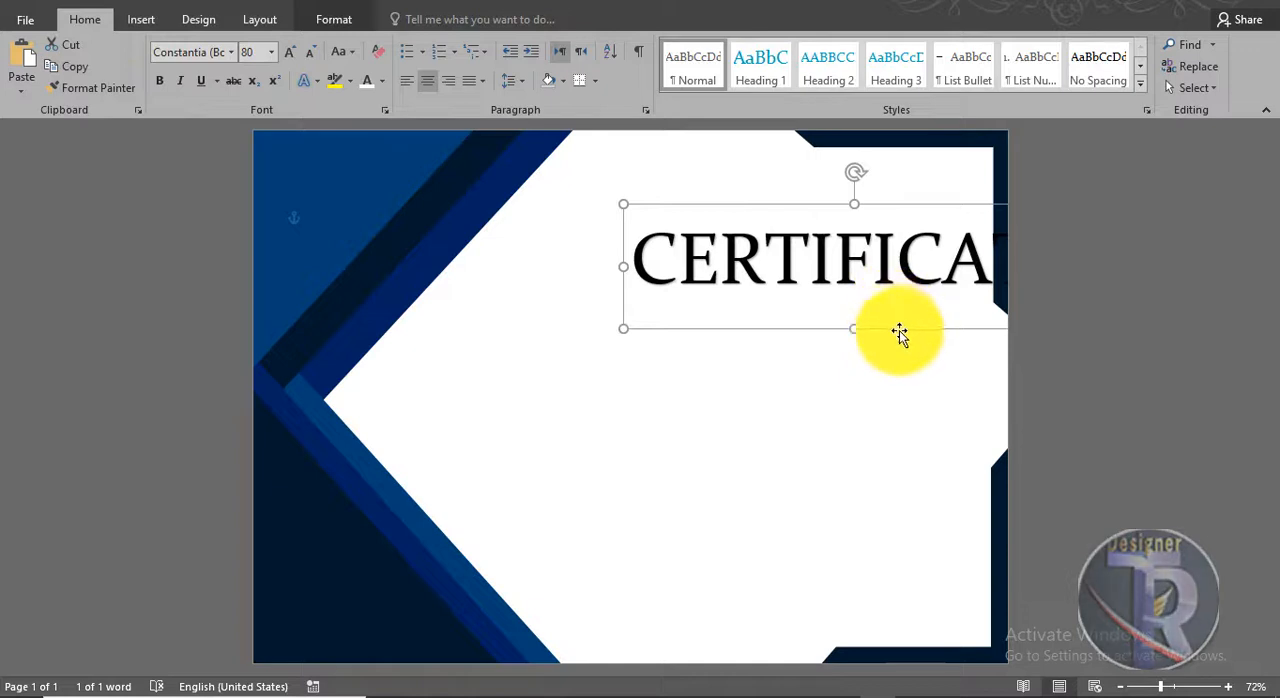
{"action": "left_click_drag", "start_coordinate": [899, 334], "coordinate": [793, 288]}
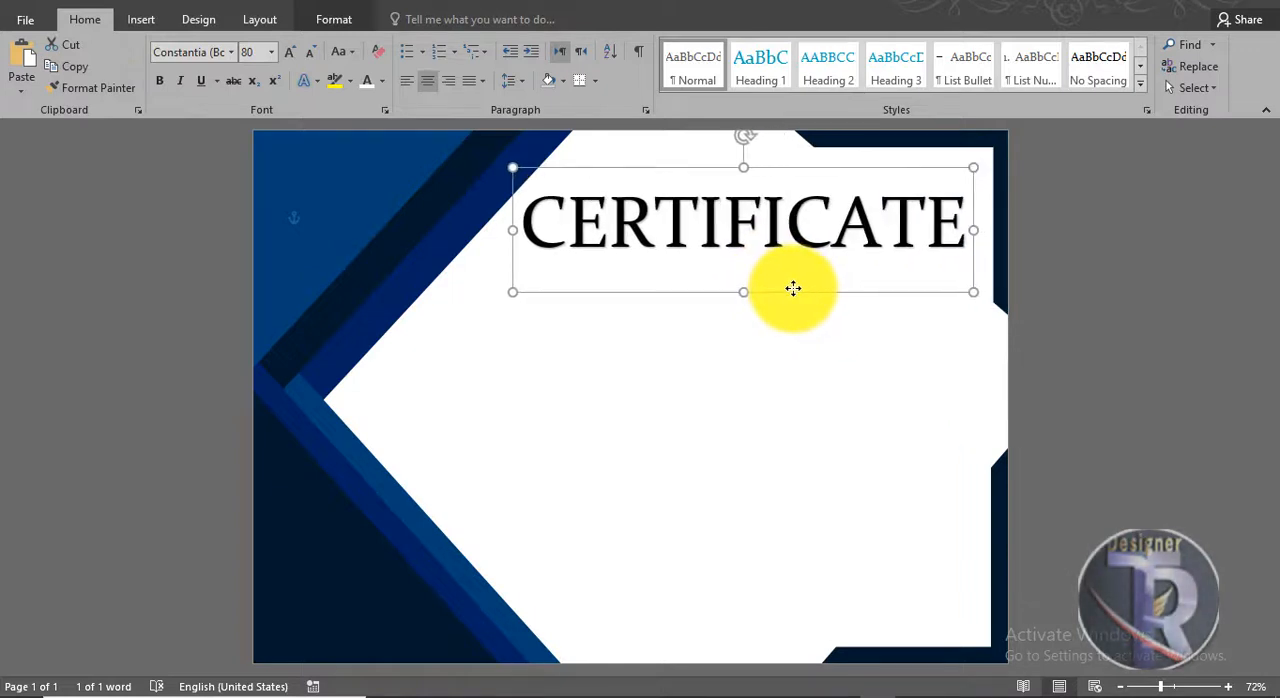
{"action": "left_click", "coordinate": [806, 354]}
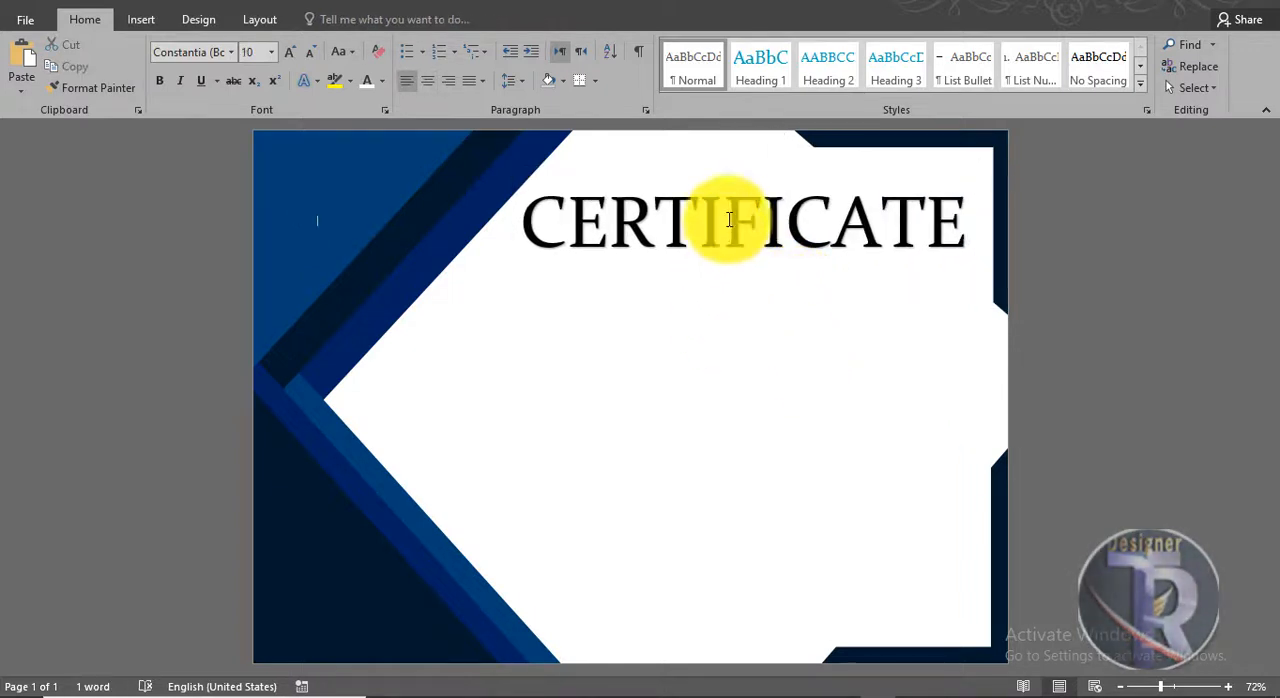
Step: Insert a second WordArt text in the first black style and place it just below the CERTIFICATE title
{"action": "left_click", "coordinate": [141, 20]}
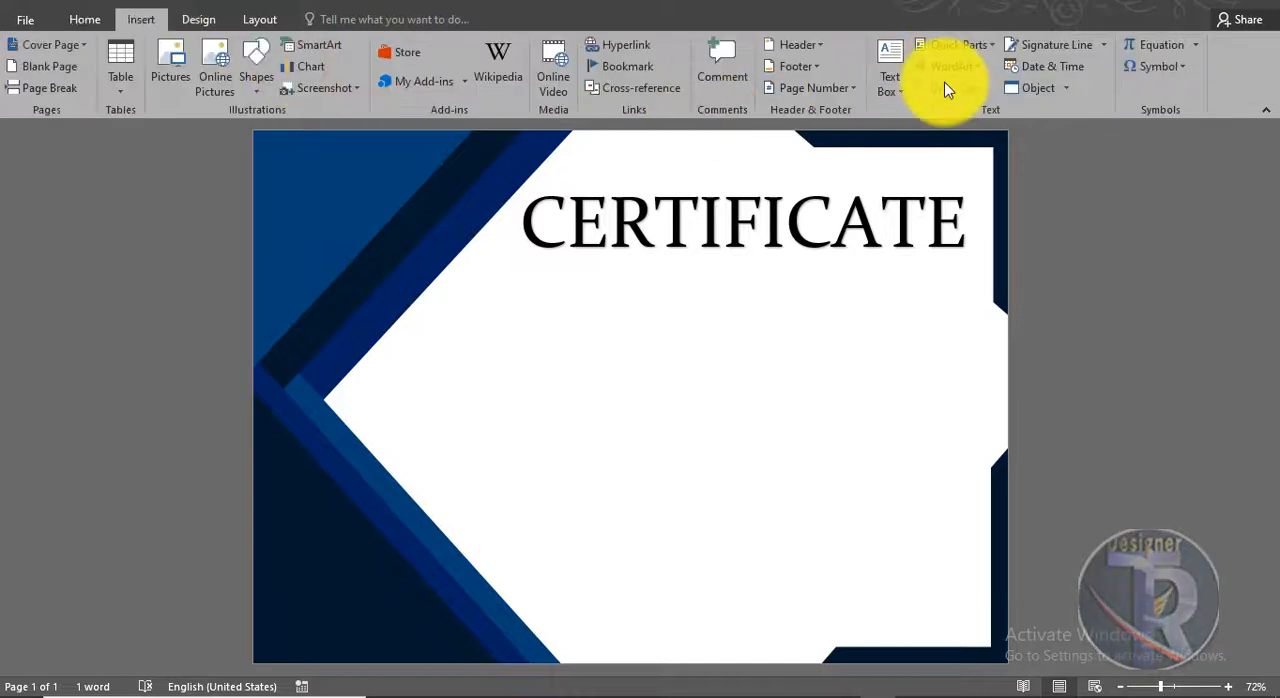
{"action": "left_click", "coordinate": [950, 66]}
{"action": "left_click", "coordinate": [934, 106]}
{"action": "left_click_drag", "start_coordinate": [408, 286], "coordinate": [667, 322]}
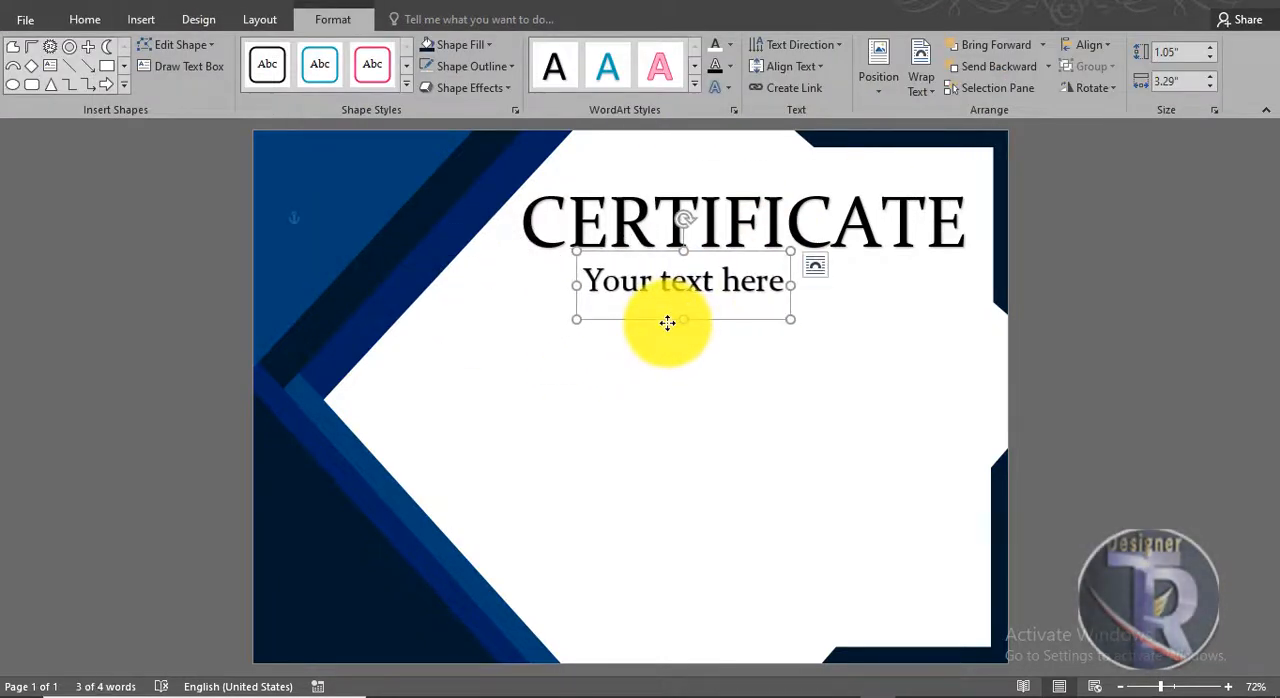
Step: Make the CERTIFICATE title bold and shift it slightly left to center it in the white area
{"action": "left_click", "coordinate": [726, 175]}
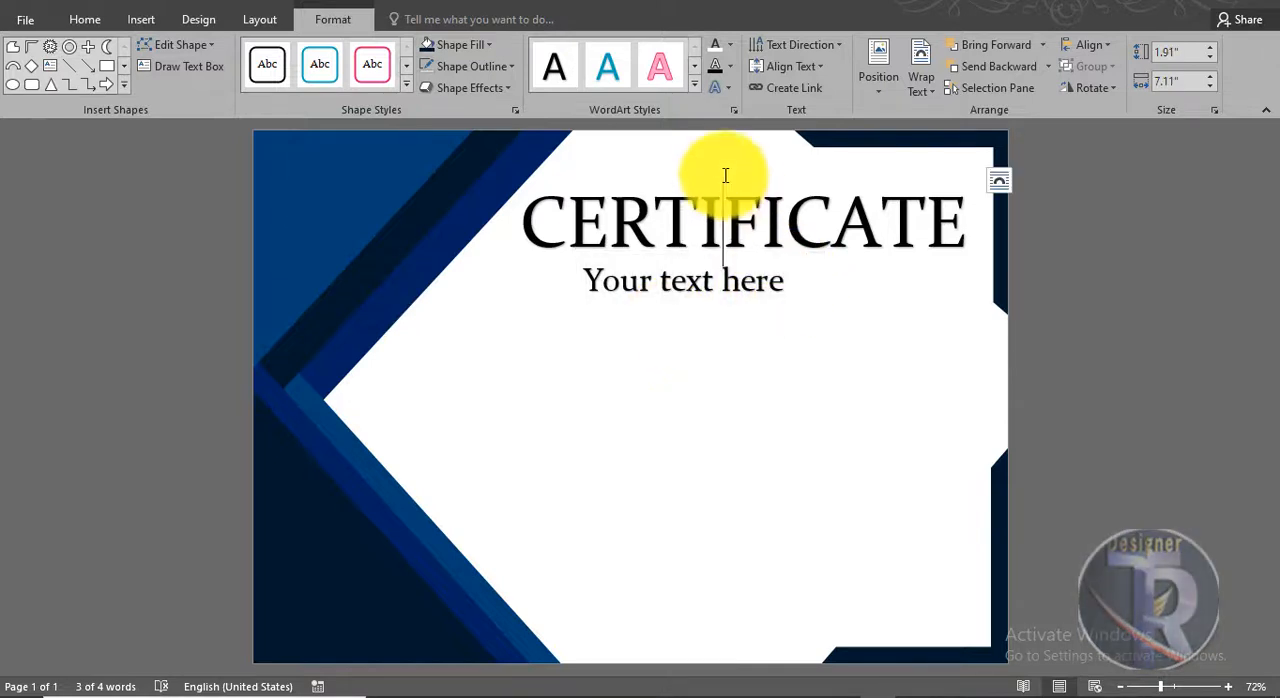
{"action": "left_click", "coordinate": [780, 167]}
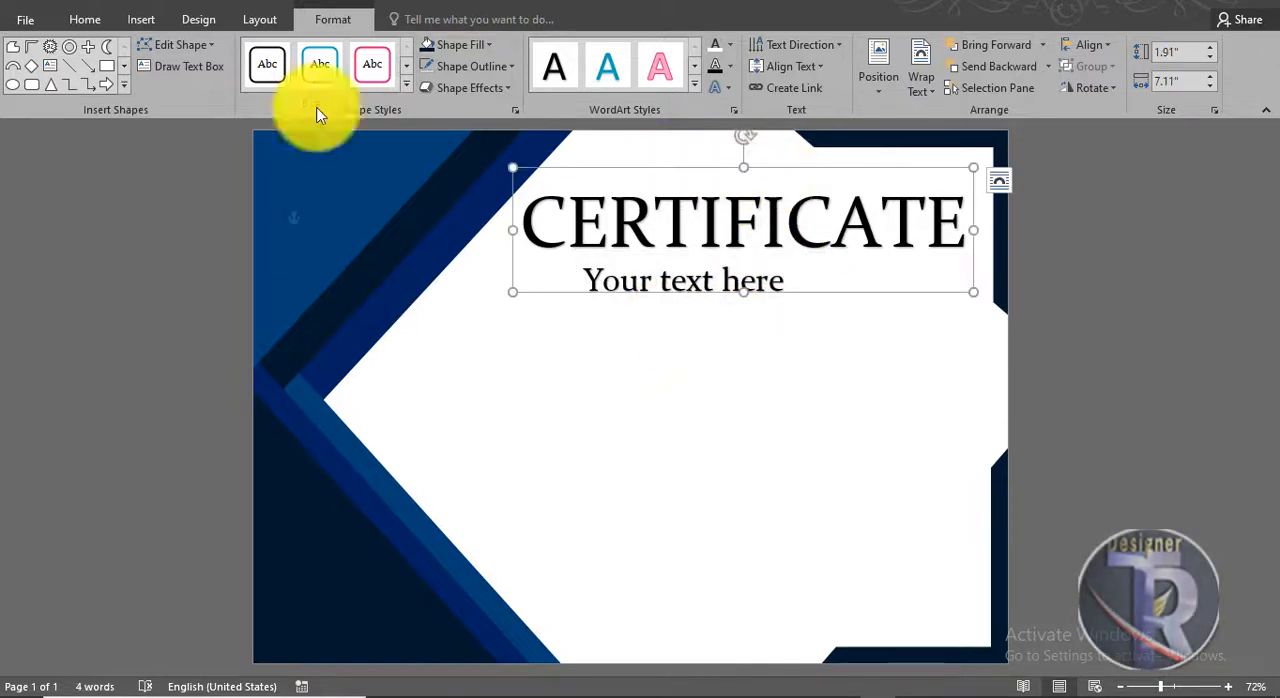
{"action": "left_click", "coordinate": [79, 26]}
{"action": "left_click", "coordinate": [159, 80]}
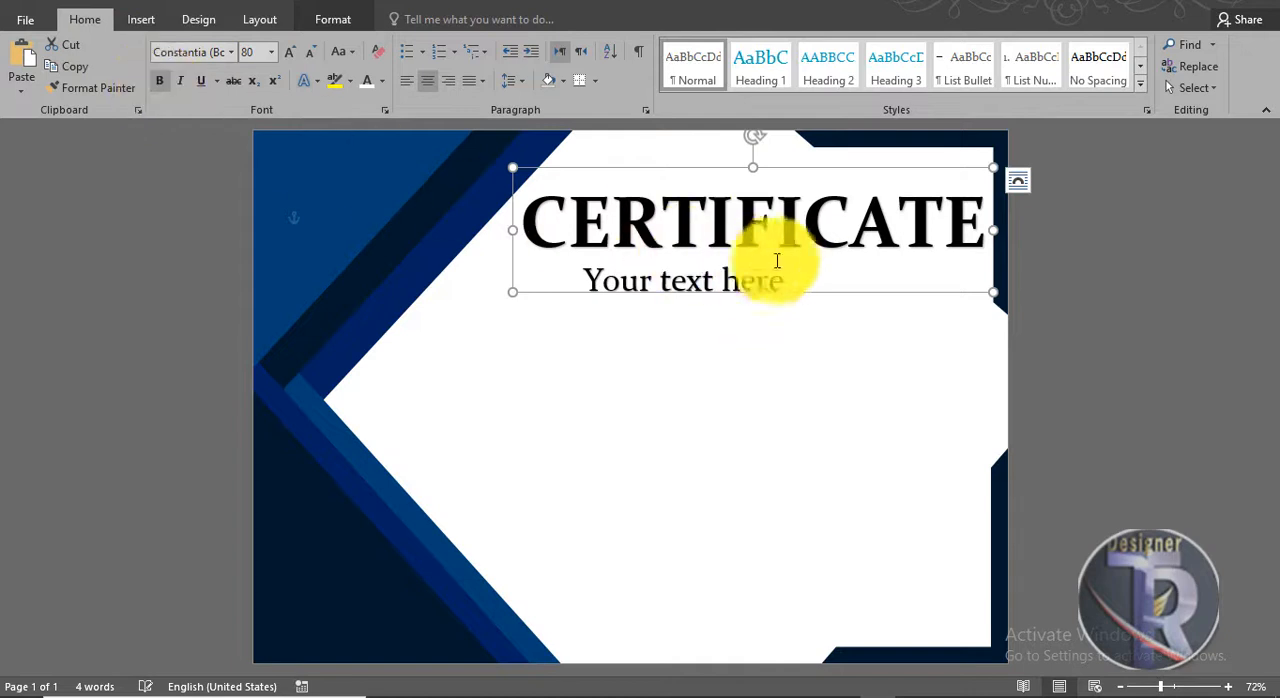
{"action": "left_click_drag", "start_coordinate": [846, 289], "coordinate": [834, 289]}
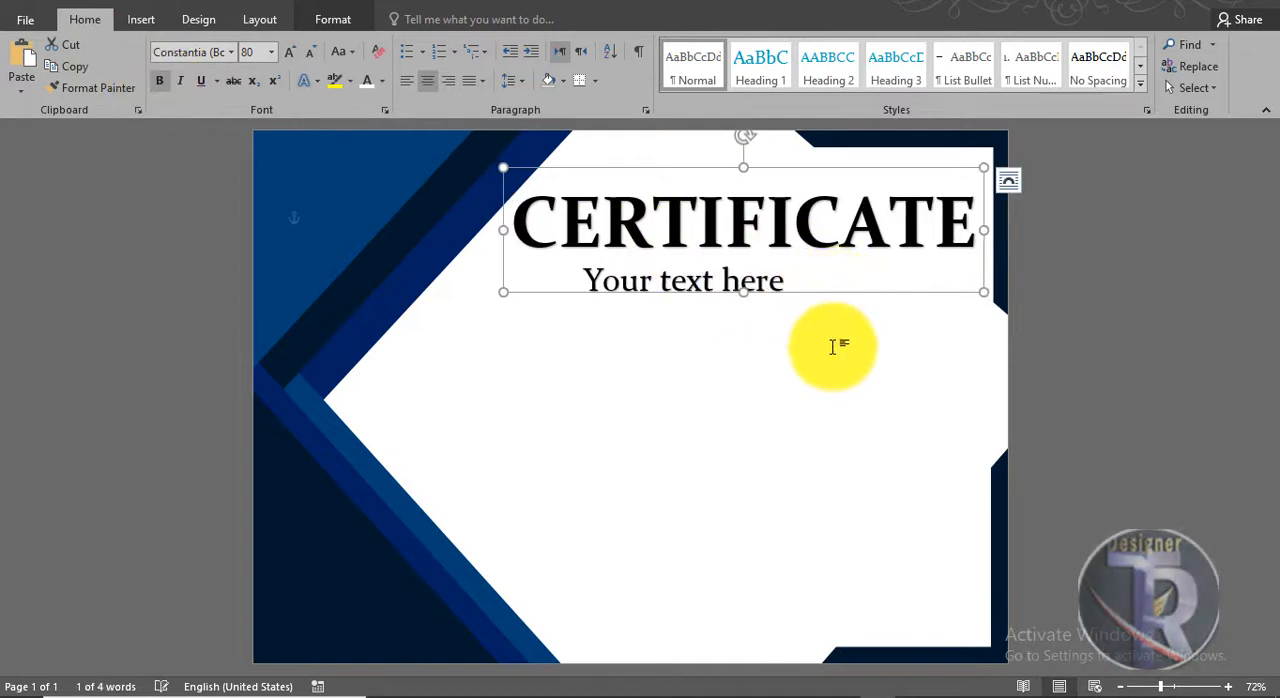
Step: Replace the placeholder text of the WordArt below the title with OF EXCELLENCE
{"action": "left_click", "coordinate": [714, 284]}
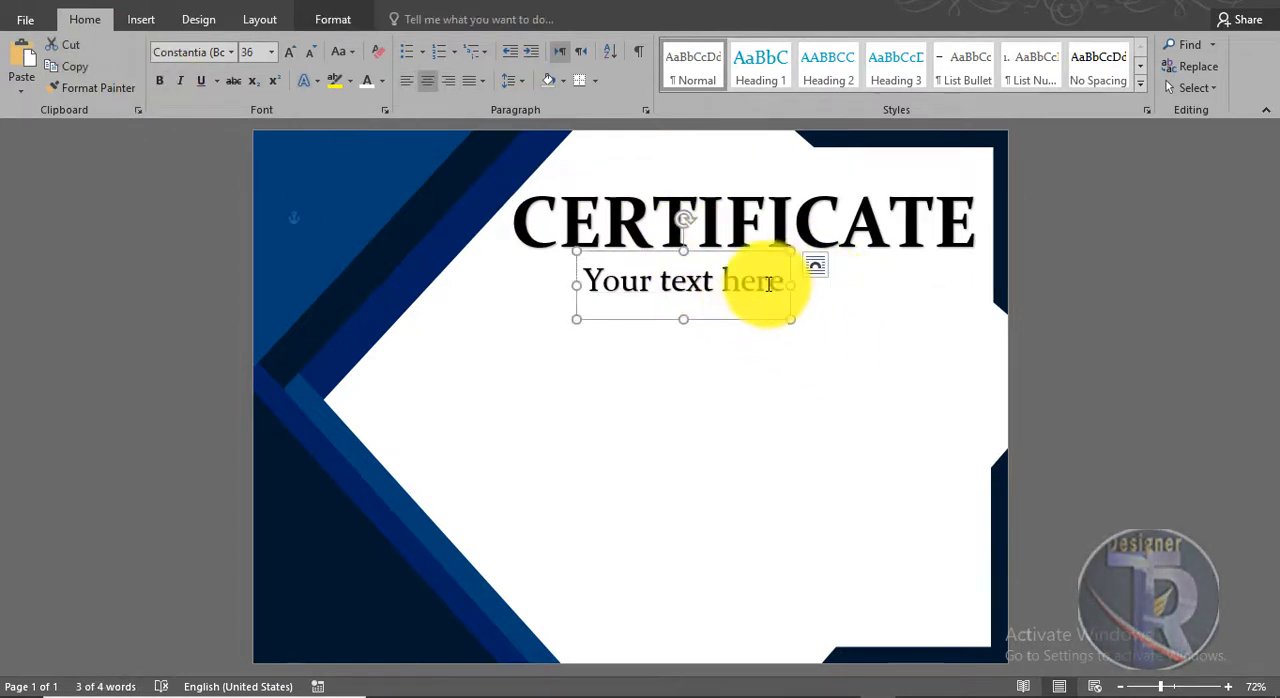
{"action": "left_click_drag", "start_coordinate": [768, 284], "coordinate": [523, 301]}
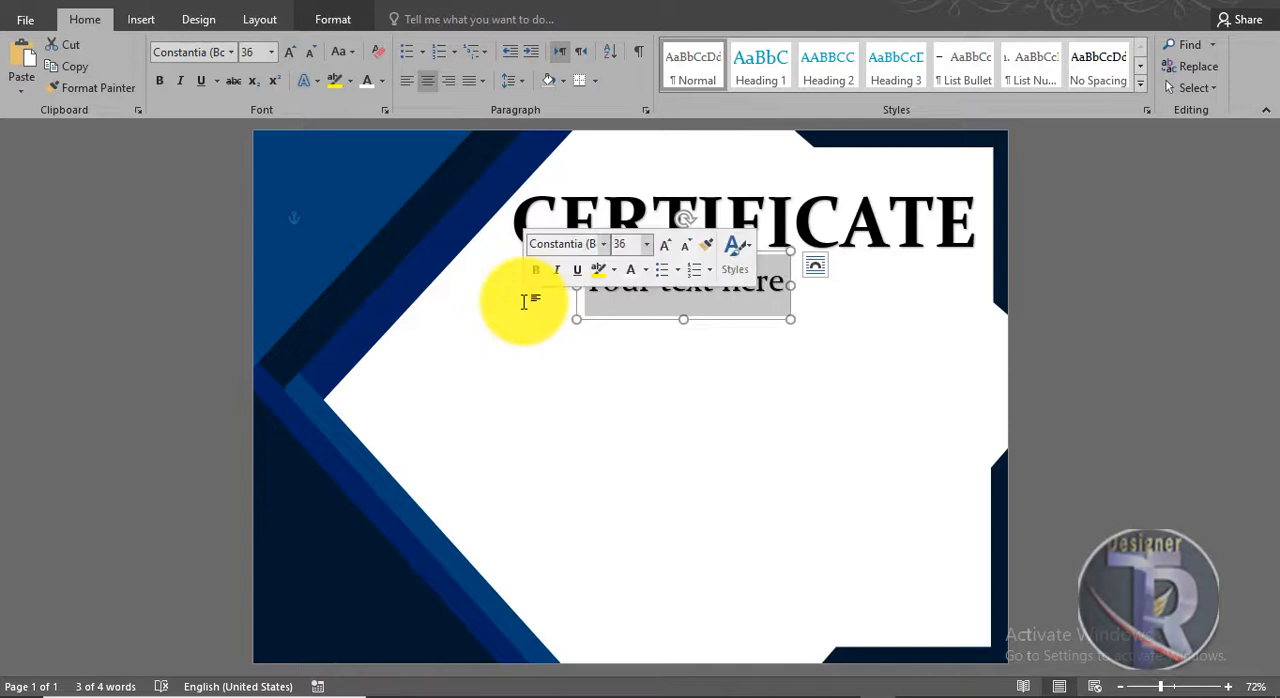
{"action": "type", "text": "OF EXC"}
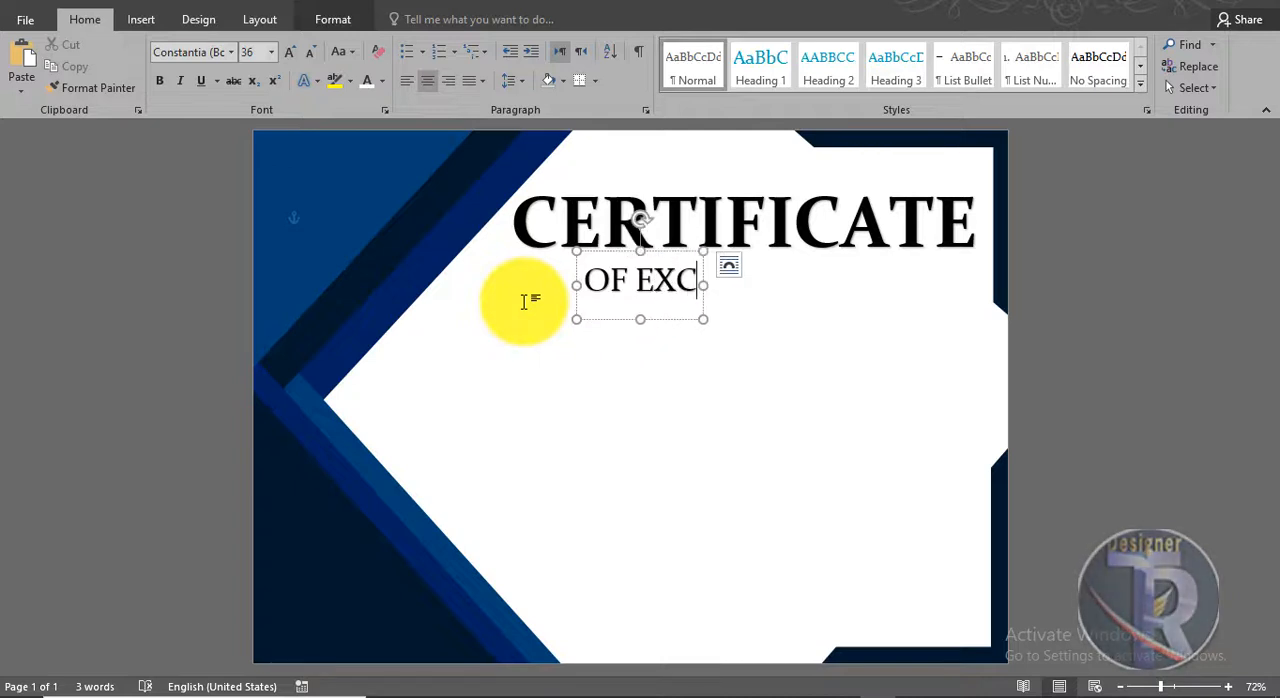
{"action": "type", "text": "ELE"}
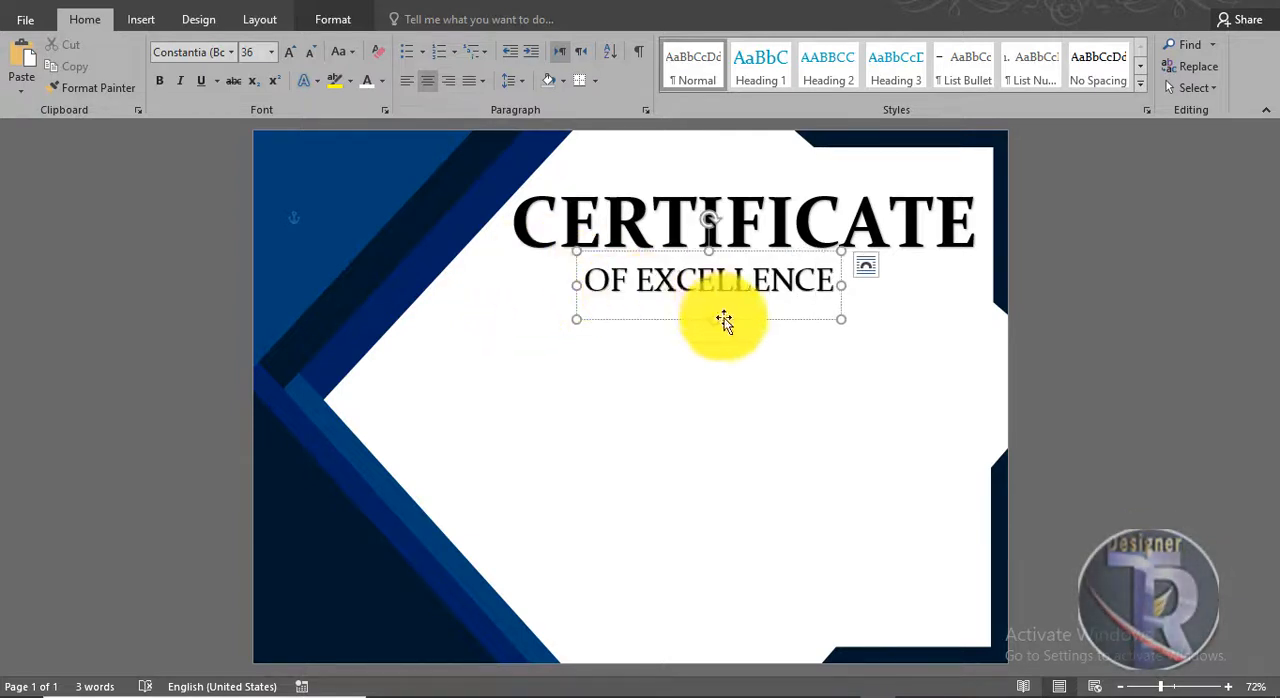
Step: Shift the OF EXCELLENCE text slightly right so it is centered beneath the CERTIFICATE title
{"action": "left_click_drag", "start_coordinate": [732, 316], "coordinate": [770, 316]}
{"action": "left_click", "coordinate": [1145, 287]}
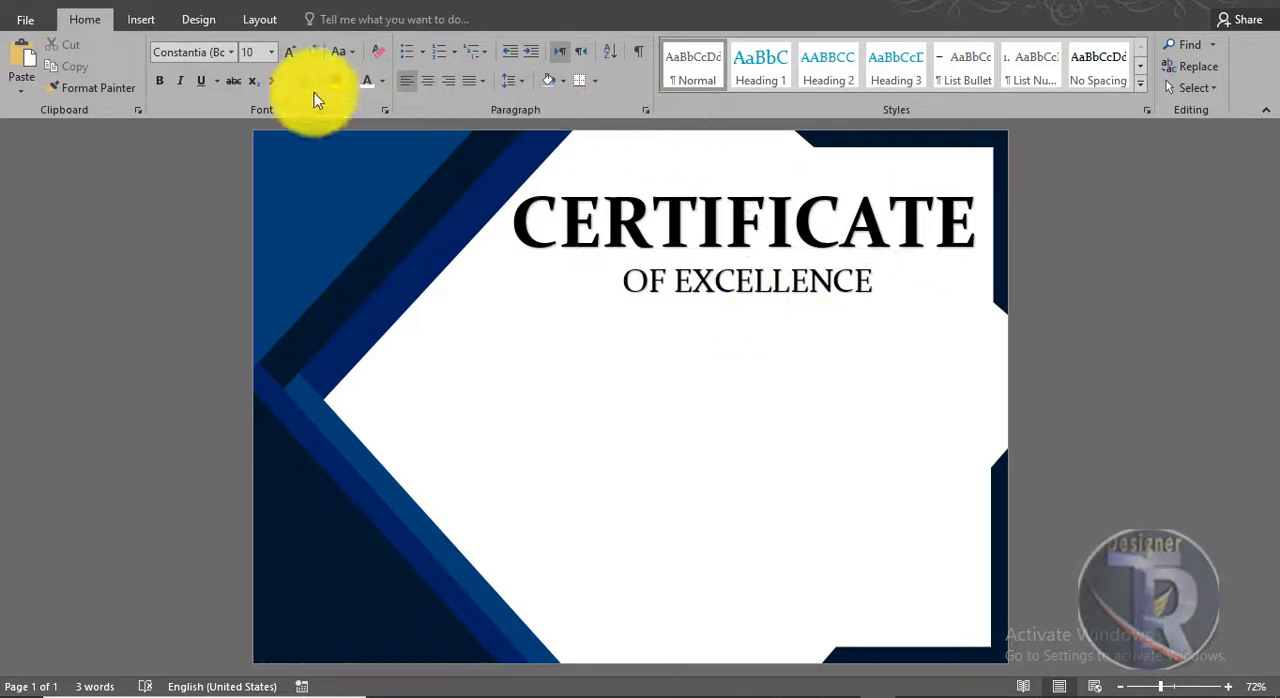
Step: Draw a horizontal straight line about 1.52" long ending at the left edge of the OF EXCELLENCE text
{"action": "left_click", "coordinate": [143, 20]}
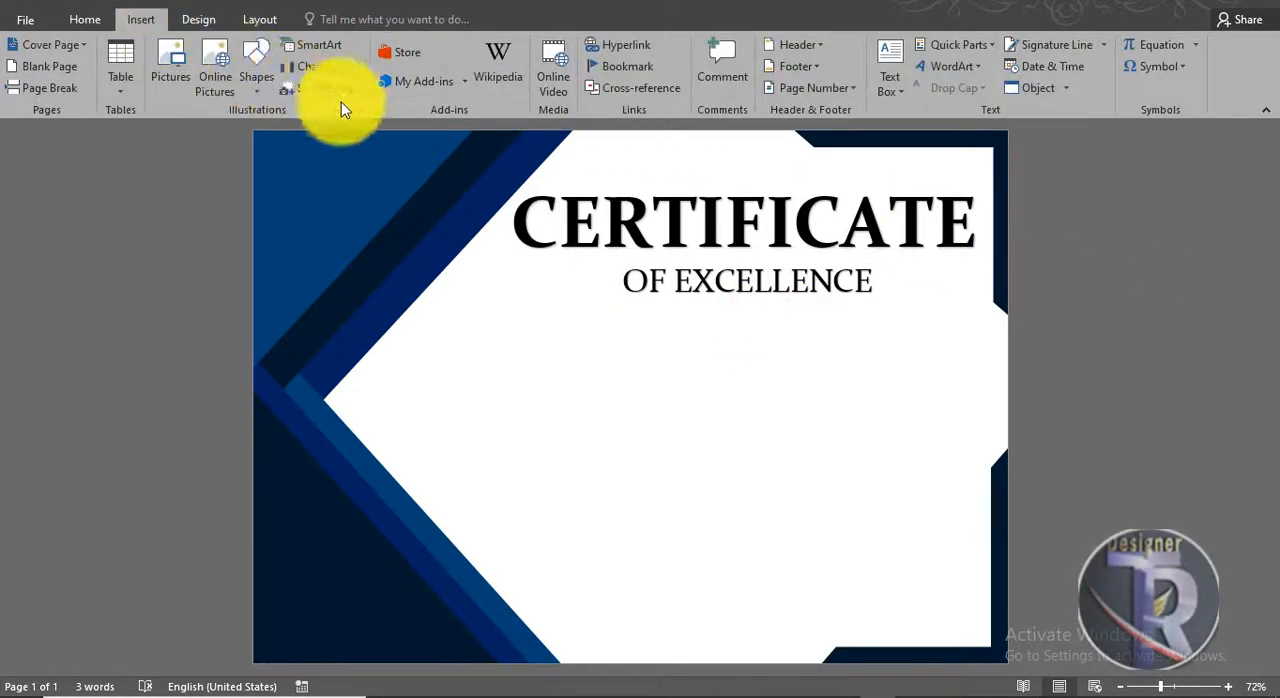
{"action": "left_click", "coordinate": [250, 88]}
{"action": "left_click", "coordinate": [251, 192]}
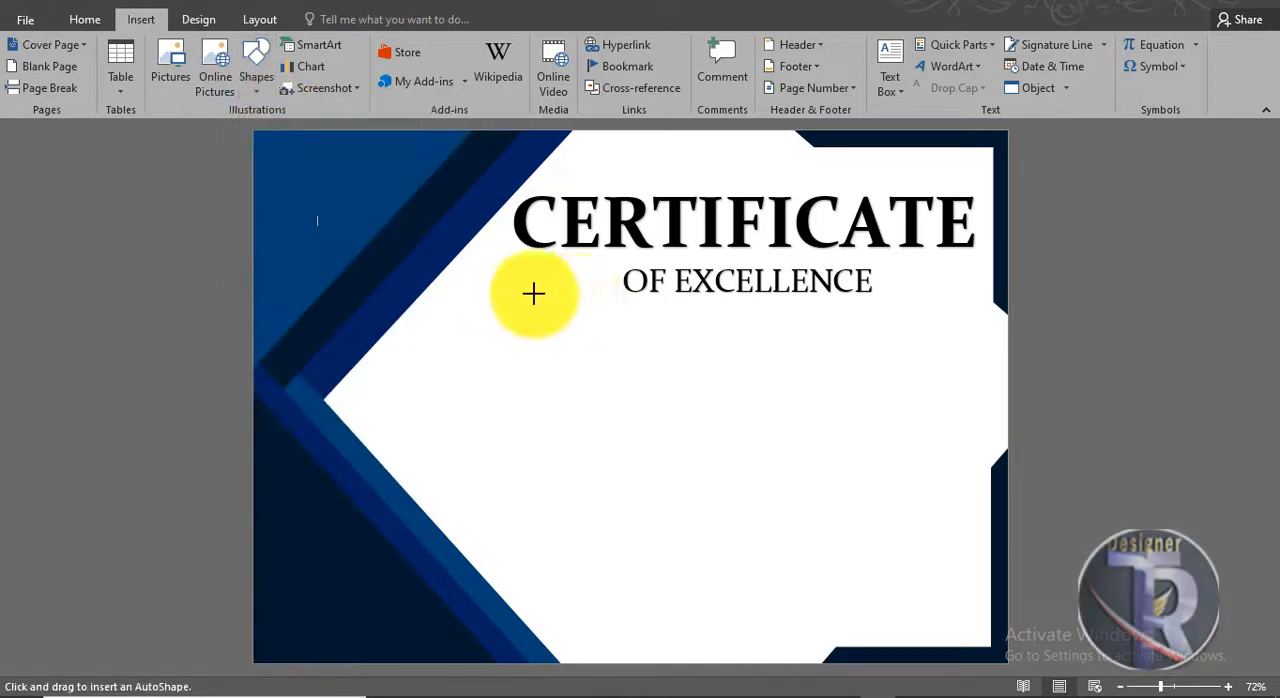
{"action": "scroll", "coordinate": [605, 298], "scroll_direction": "up", "scroll_amount": 4, "text": "ctrl"}
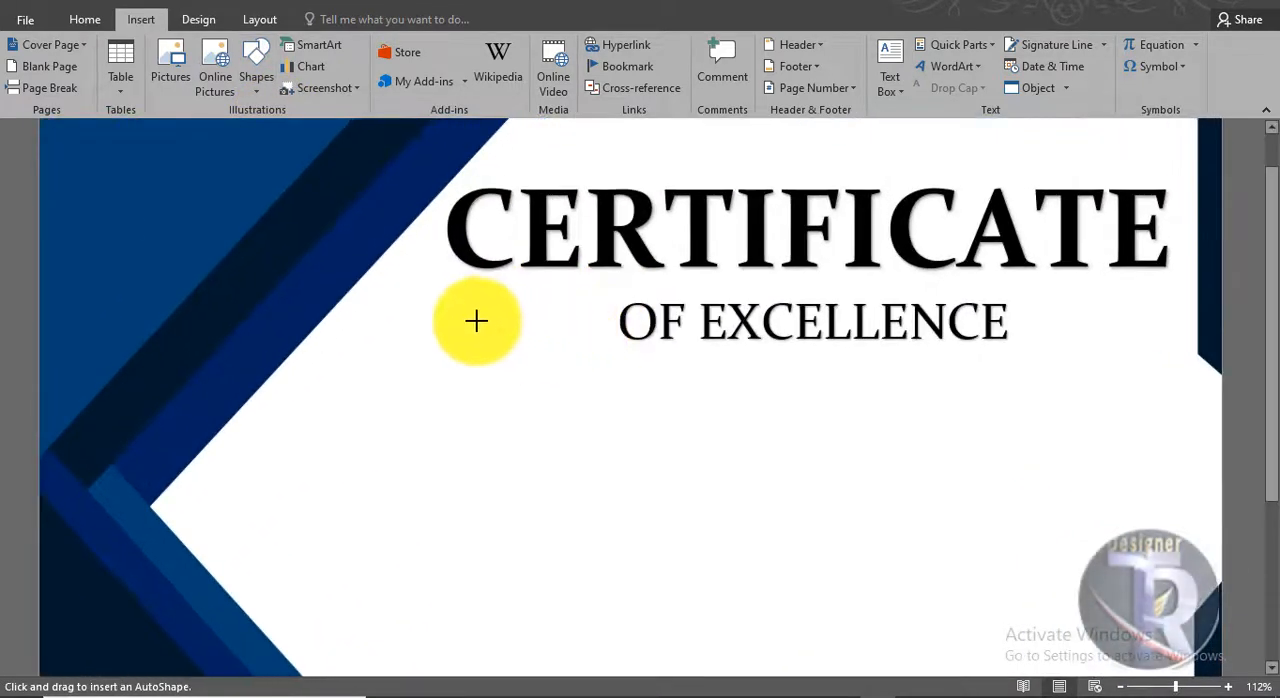
{"action": "left_click_drag", "start_coordinate": [471, 320], "coordinate": [624, 320]}
Step: Format the line beside OF EXCELLENCE with a black outline and a 3 pt weight
{"action": "left_click", "coordinate": [453, 67]}
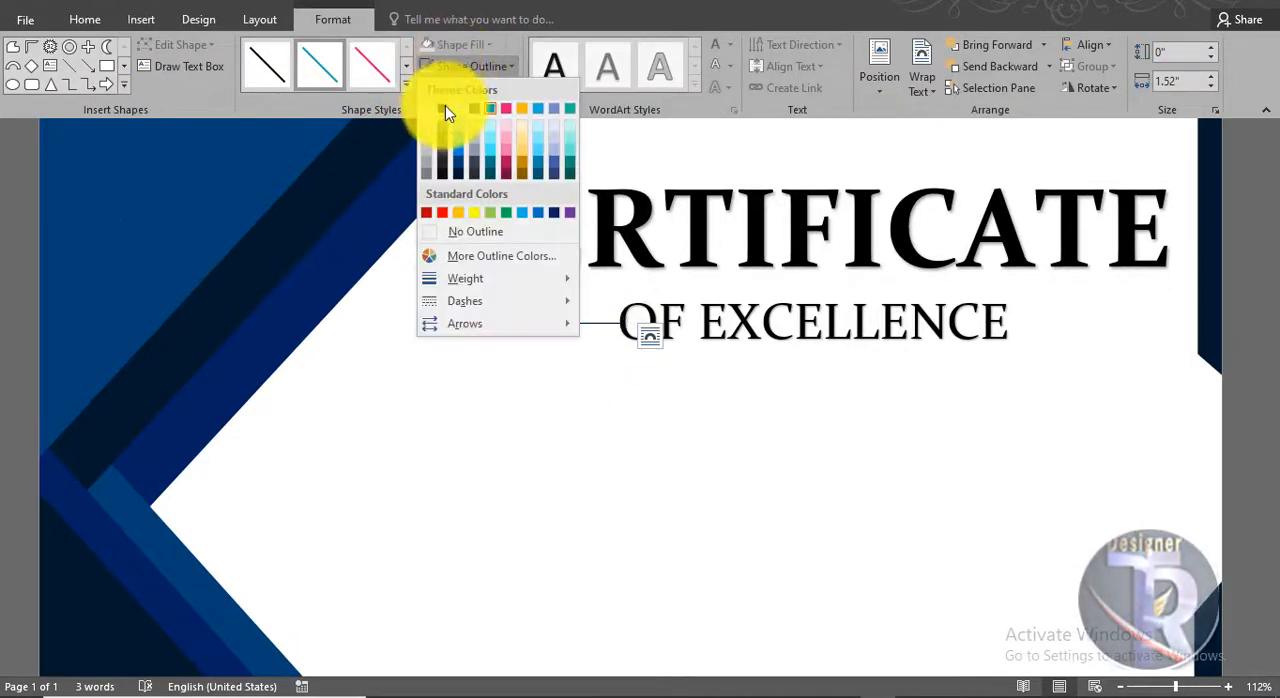
{"action": "left_click", "coordinate": [442, 108]}
{"action": "left_click", "coordinate": [465, 67]}
{"action": "mouse_move", "coordinate": [486, 280]}
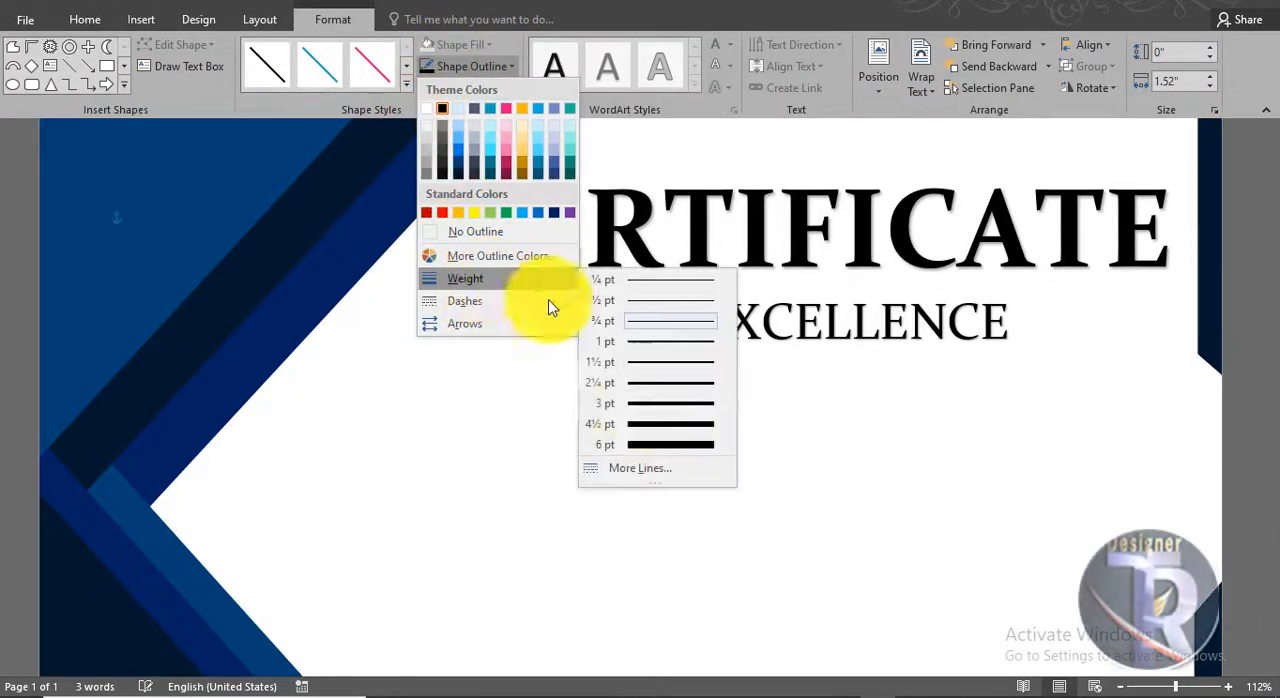
{"action": "left_click", "coordinate": [641, 408]}
Step: Duplicate the black line and place the copy just right of the OF EXCELLENCE text
{"action": "left_click", "coordinate": [543, 325]}
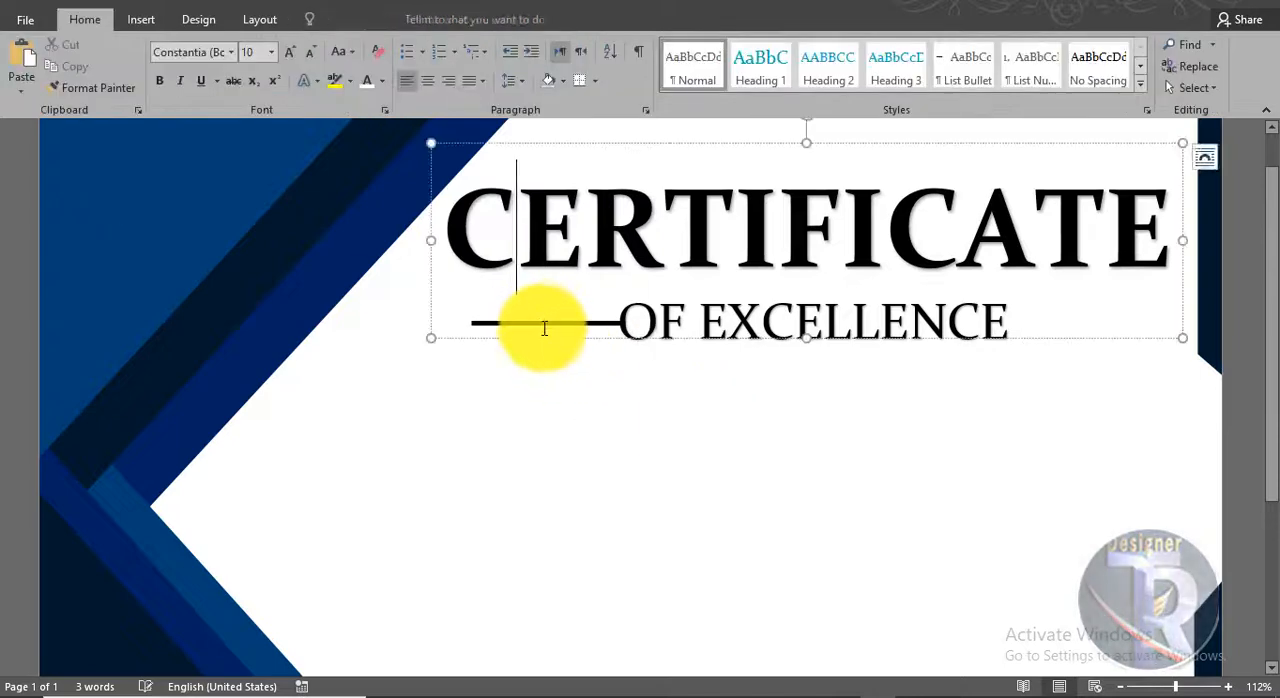
{"action": "left_click", "coordinate": [532, 321]}
{"action": "left_click", "coordinate": [532, 321]}
{"action": "left_click_drag", "start_coordinate": [543, 326], "coordinate": [1051, 318]}
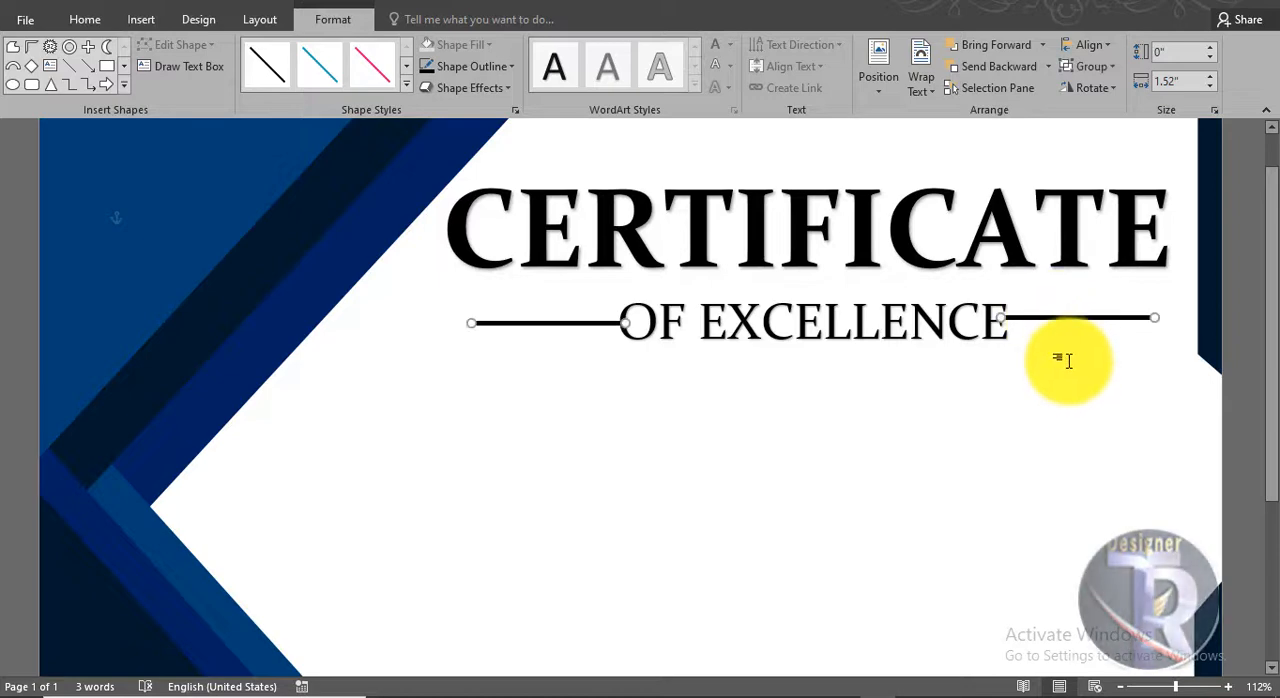
{"action": "left_click", "coordinate": [1062, 358]}
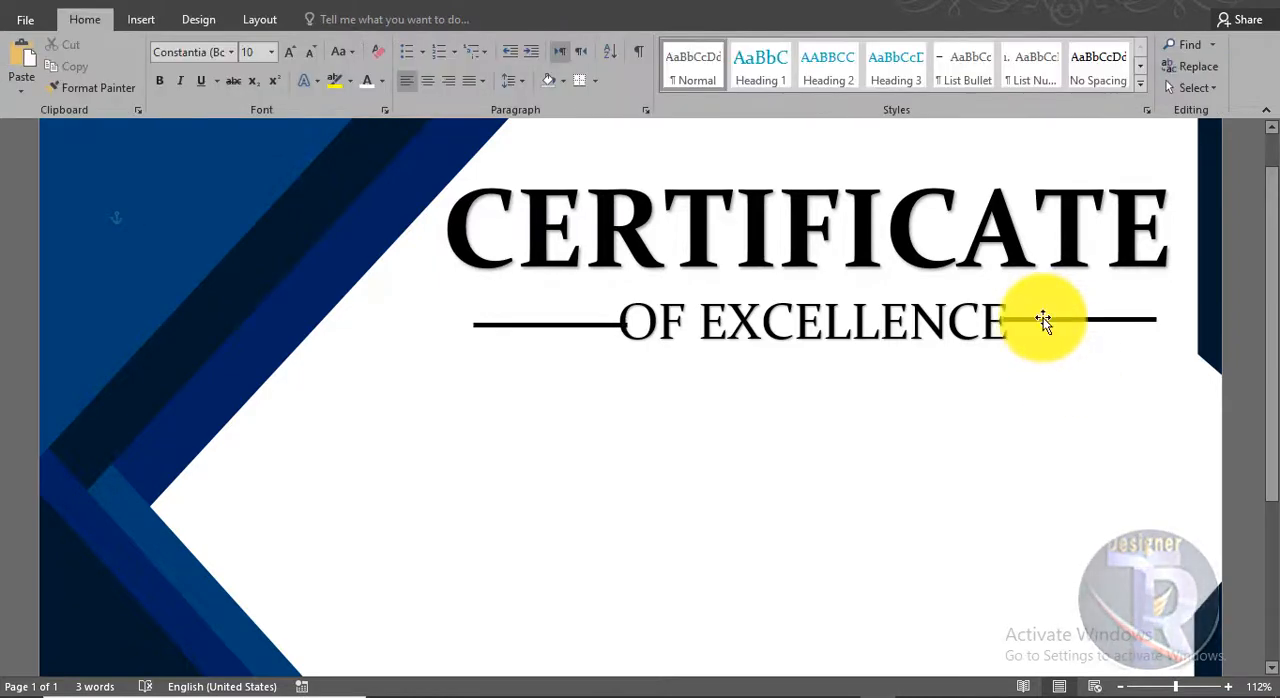
Step: Fine-tune the positions of the two lines flanking OF EXCELLENCE so they sit nearly level with each other
{"action": "left_click", "coordinate": [1049, 323]}
{"action": "left_click", "coordinate": [1046, 348]}
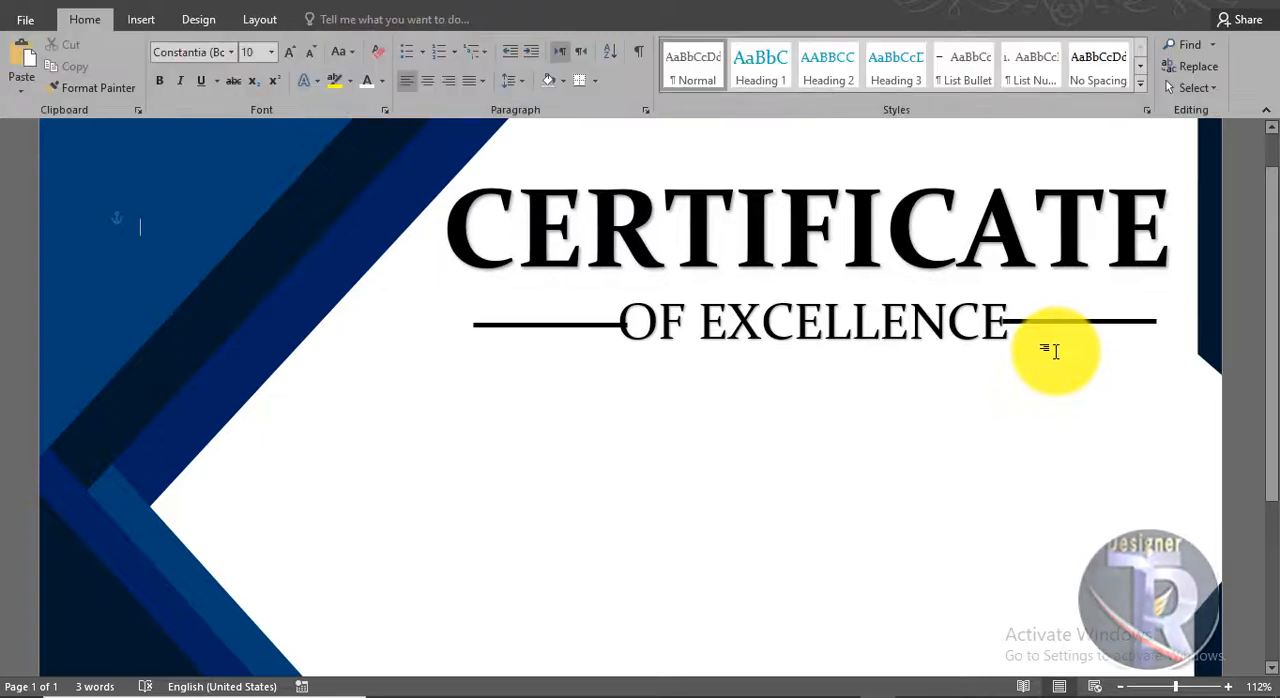
{"action": "left_click", "coordinate": [581, 323]}
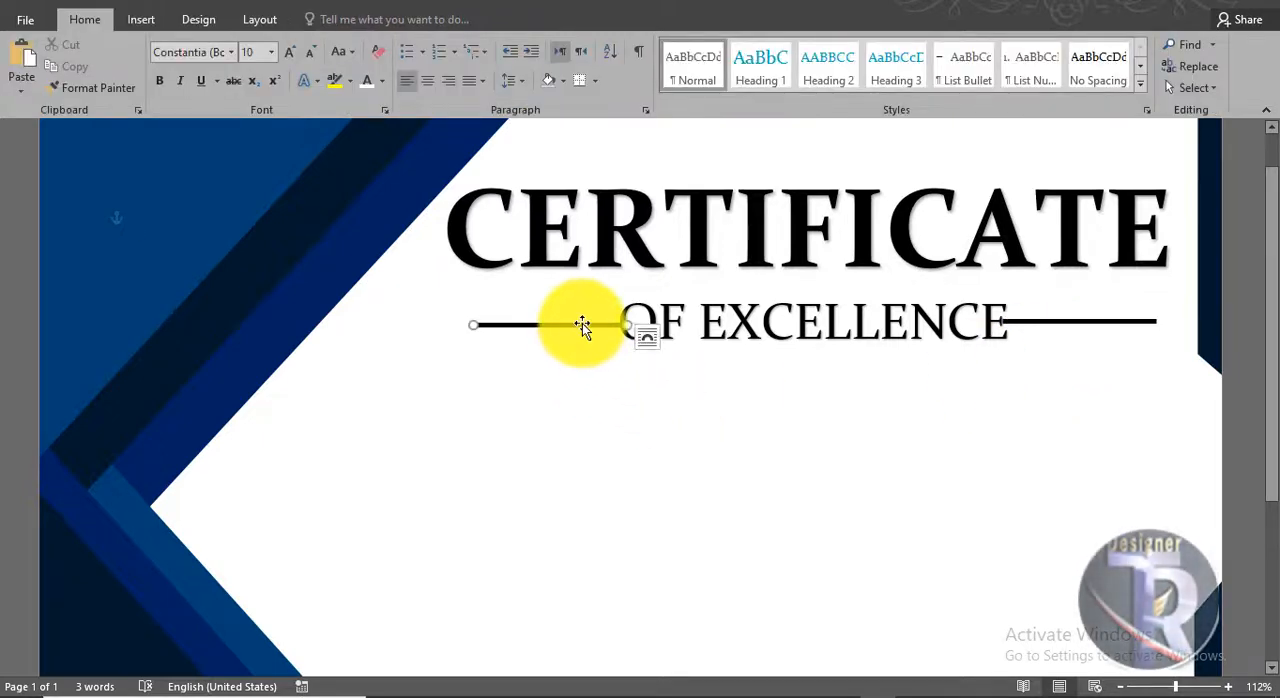
{"action": "left_click", "coordinate": [707, 413]}
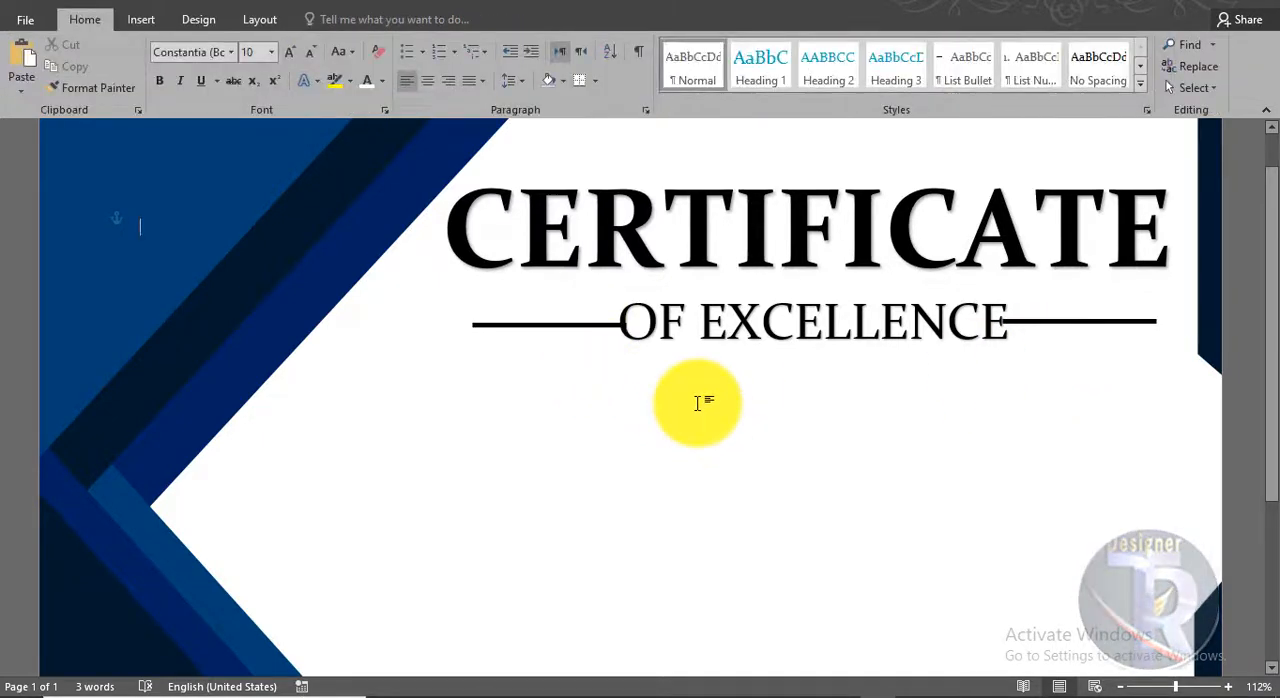
{"action": "left_click", "coordinate": [586, 323]}
{"action": "left_click", "coordinate": [716, 421]}
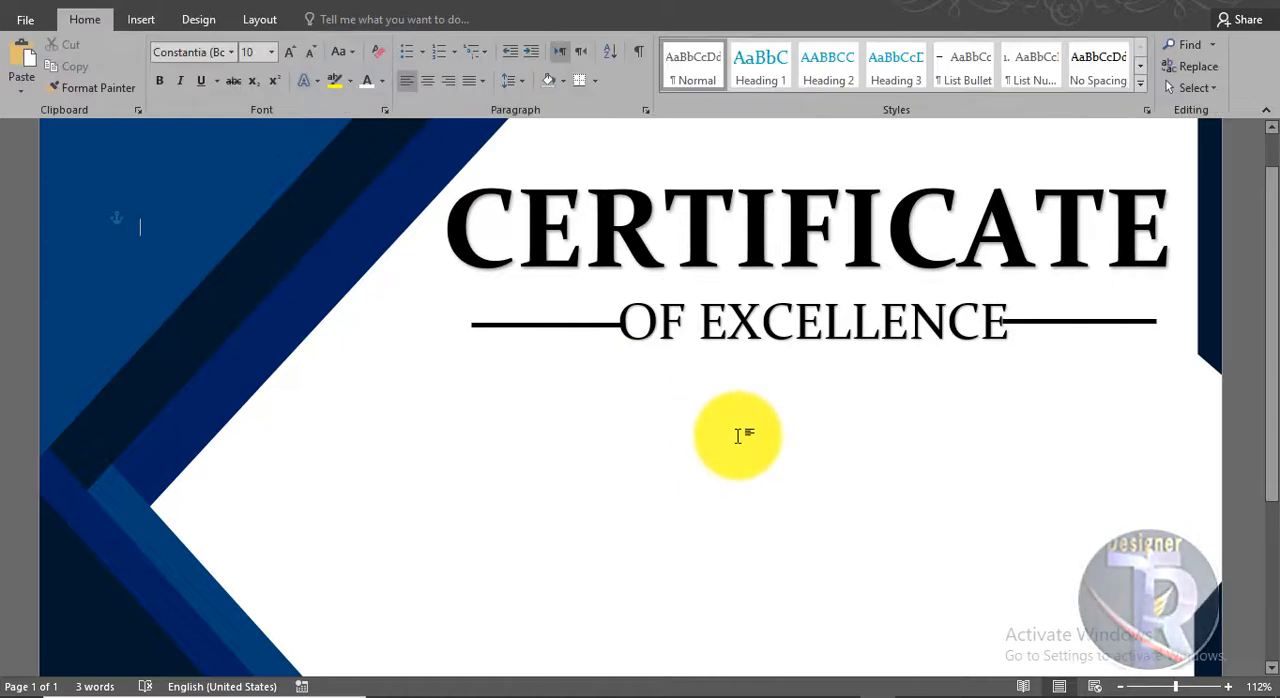
Step: Bring the line on the right side of OF EXCELLENCE to the front and deselect it
{"action": "left_click", "coordinate": [1030, 321]}
{"action": "right_click", "coordinate": [1033, 322]}
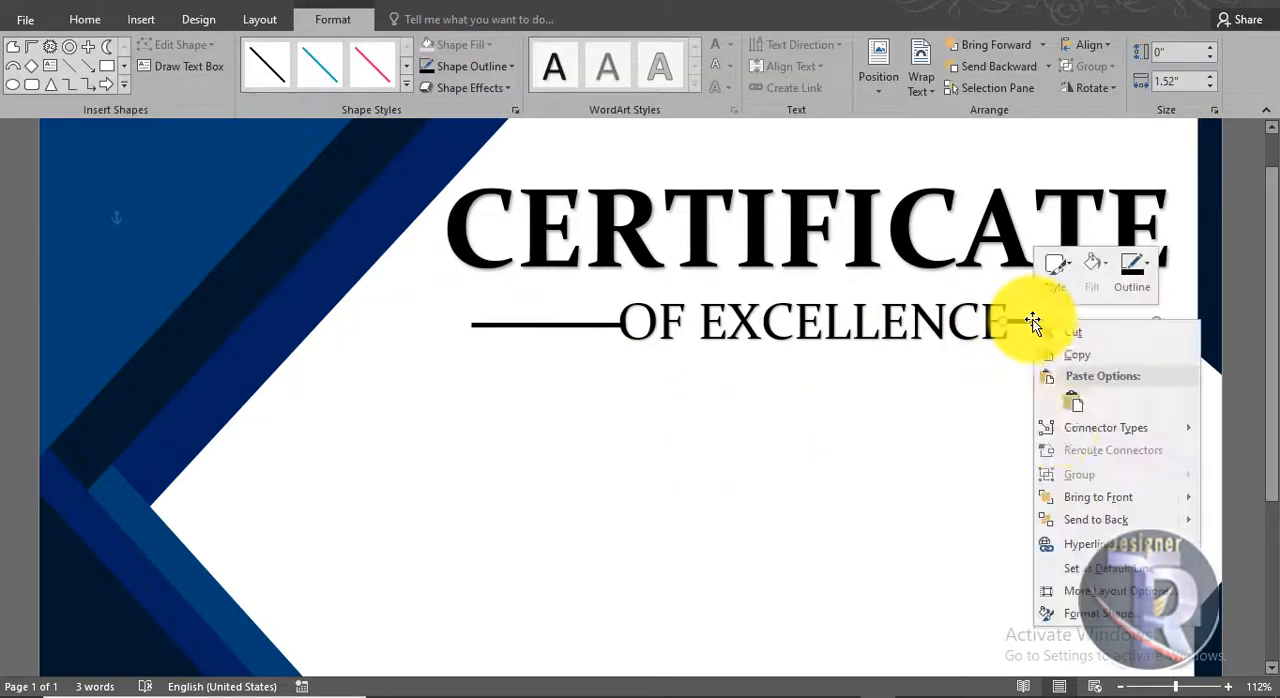
{"action": "mouse_move", "coordinate": [1080, 498]}
{"action": "left_click", "coordinate": [960, 497]}
{"action": "left_click", "coordinate": [889, 459]}
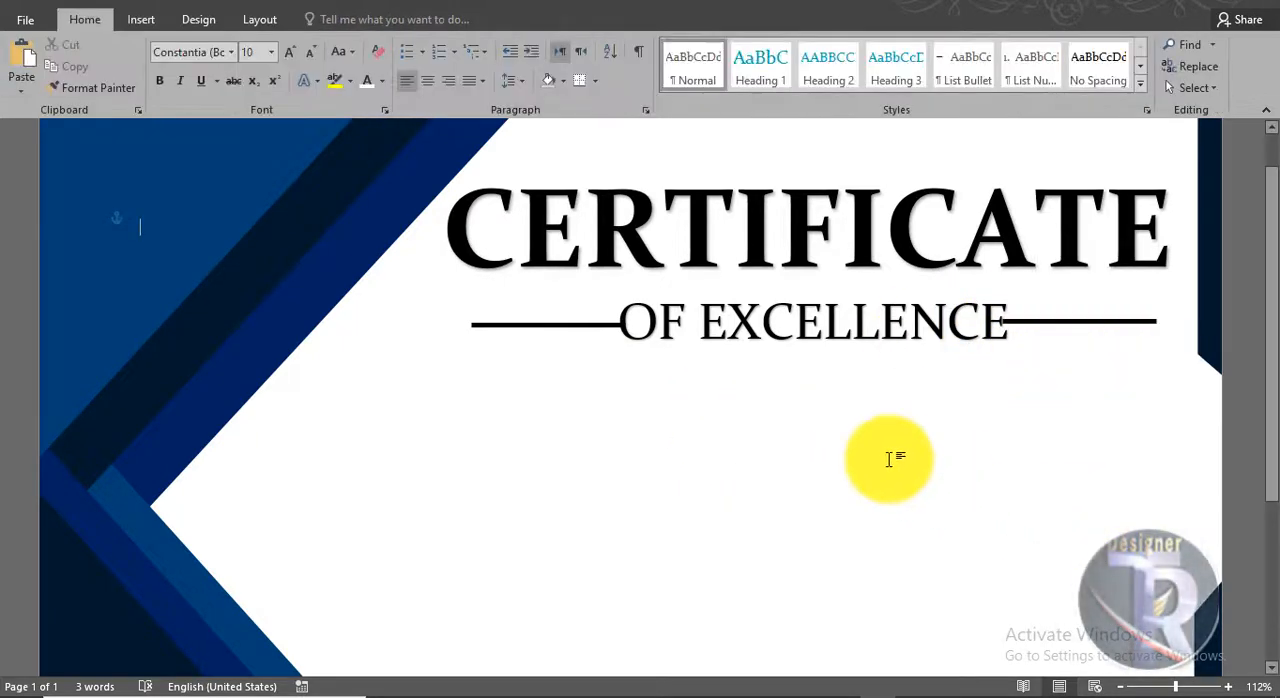
{"action": "scroll", "coordinate": [812, 425], "scroll_direction": "down", "scroll_amount": 4}
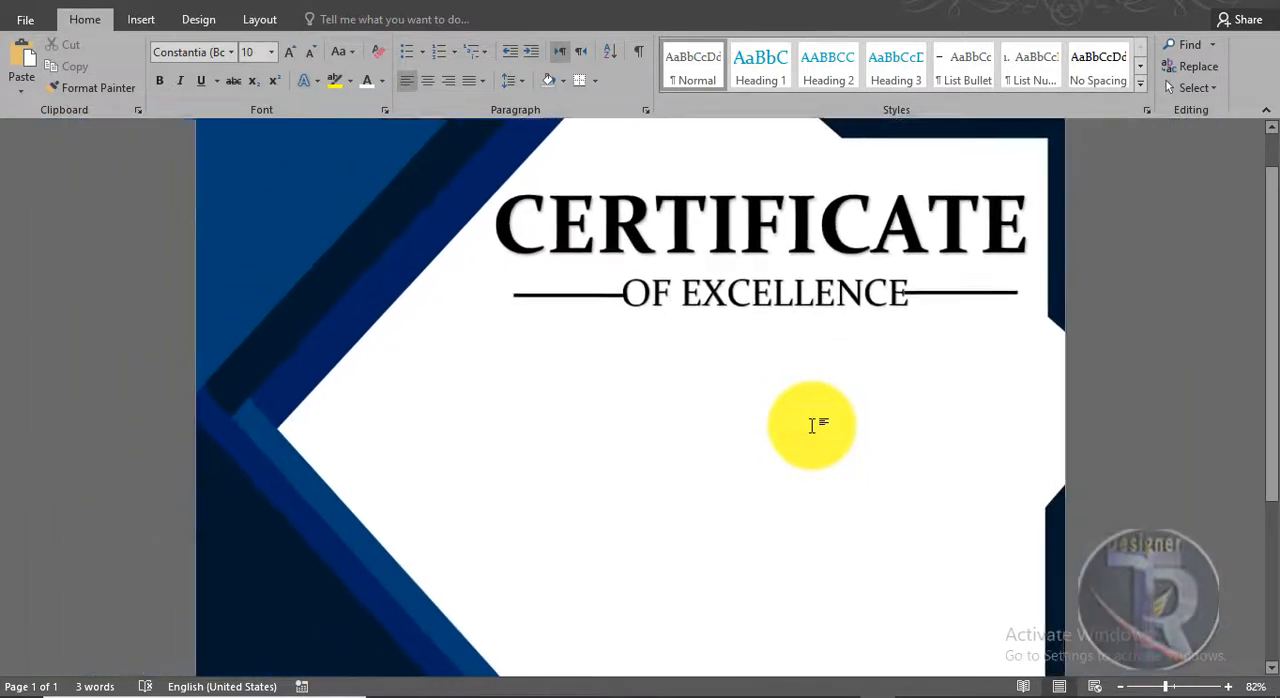